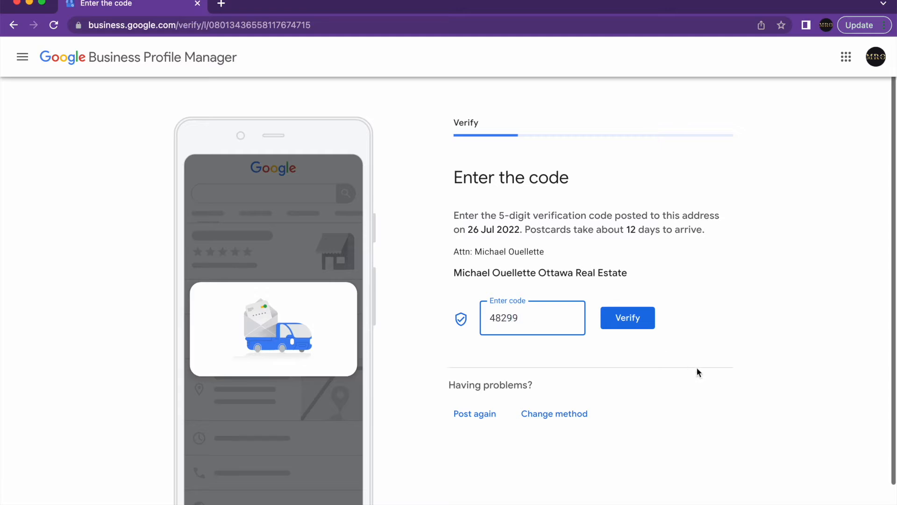
# Submit the entered postcard verification code and continue to customising the business profile.
pyautogui.click(640, 327)
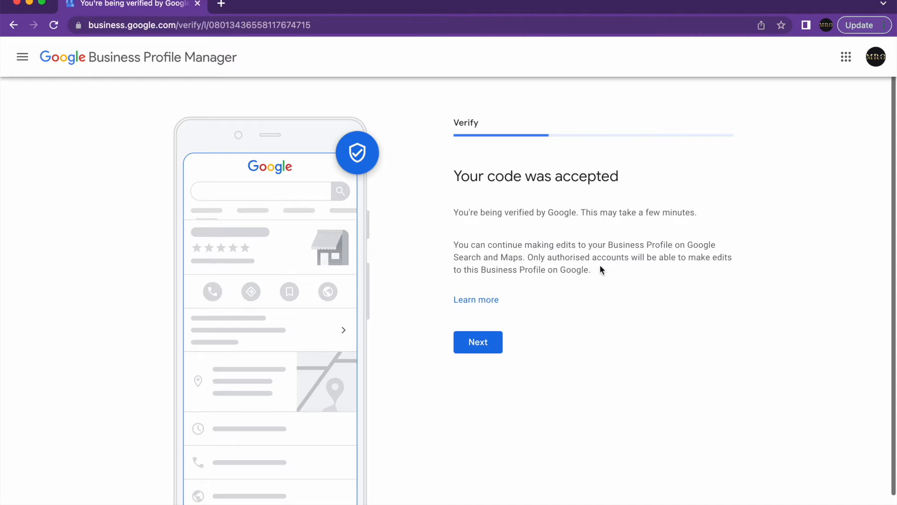
pyautogui.click(493, 342)
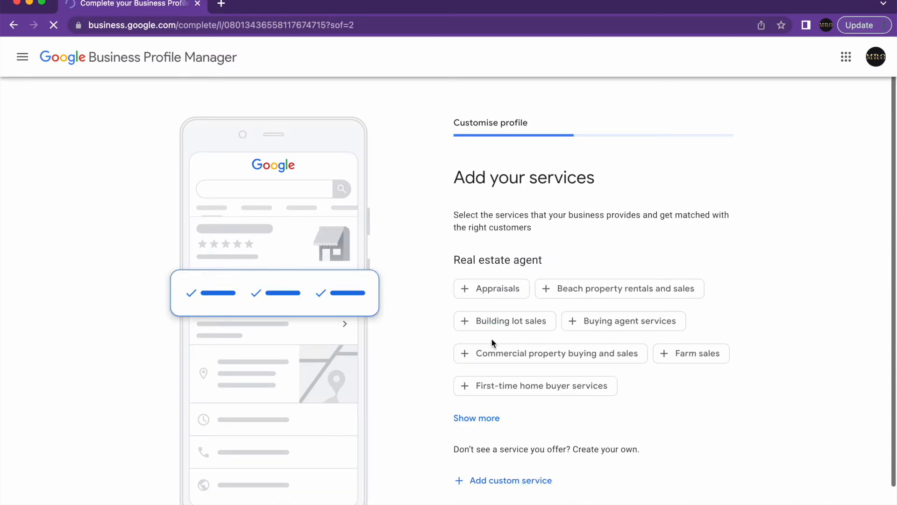
# Add the services Buying agent services, First-time home buyer services and Foreclosed property sales from the expanded real estate agent list.
pyautogui.scroll(-2, 626, 236)
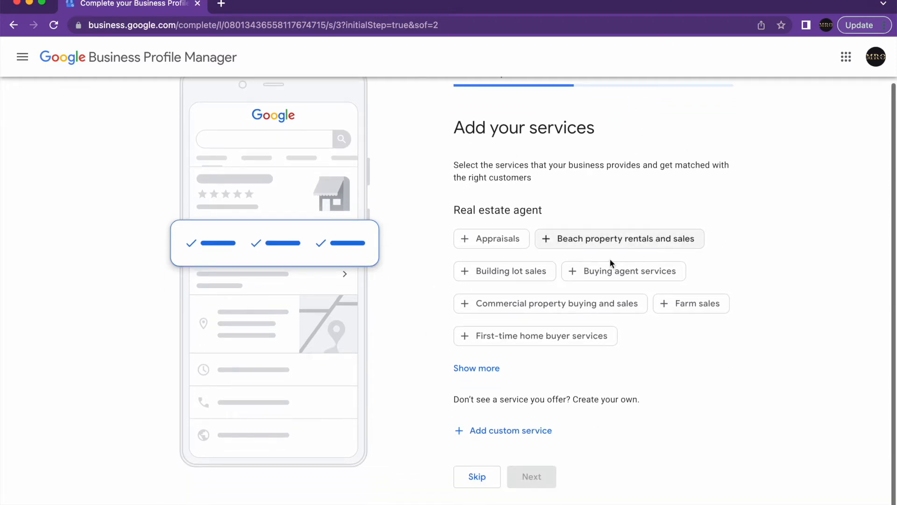
pyautogui.click(626, 279)
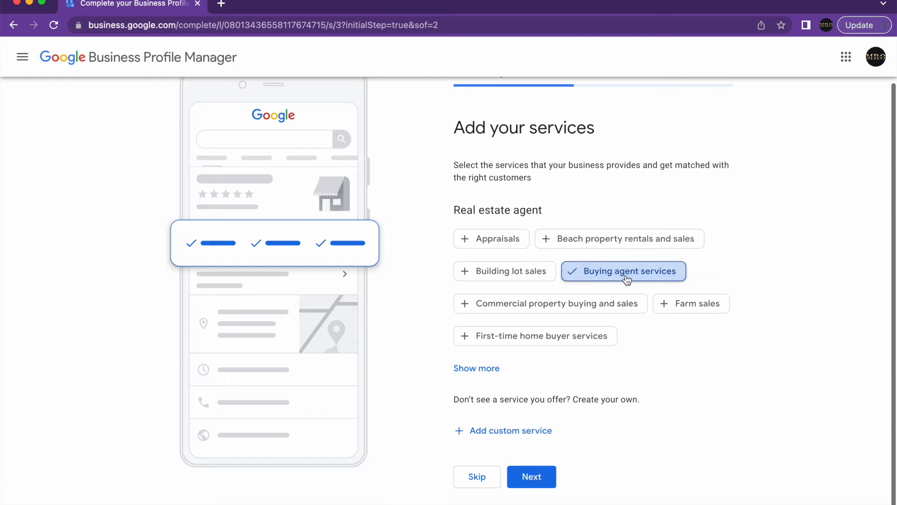
pyautogui.click(500, 342)
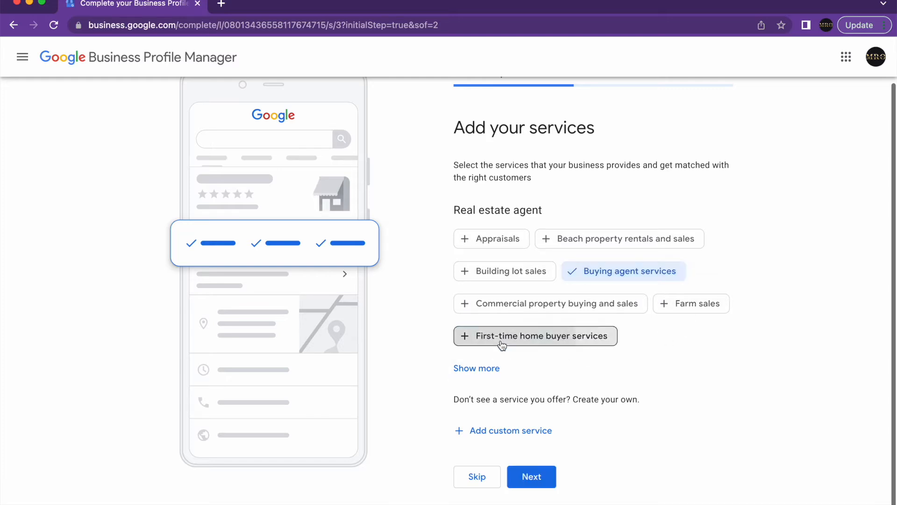
pyautogui.click(483, 367)
pyautogui.scroll(-2, 699, 327)
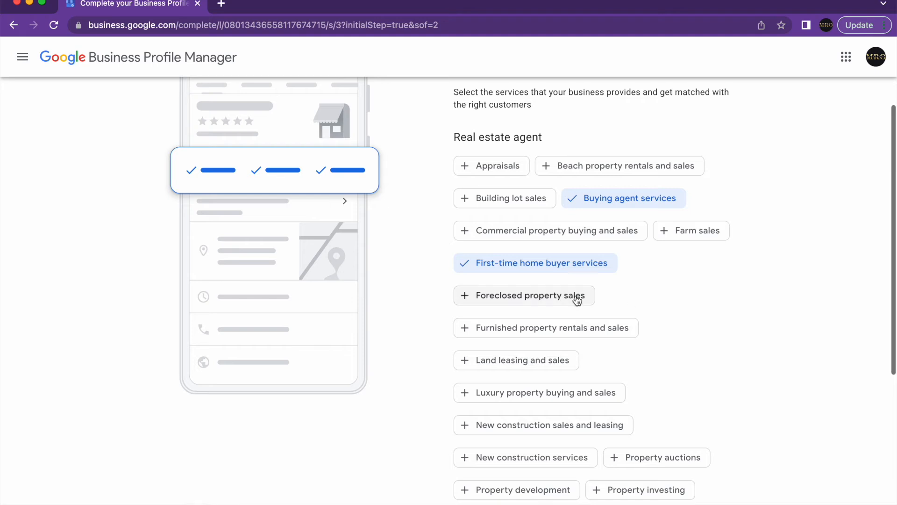
pyautogui.click(580, 302)
# Add Luxury property buying and sales, New construction sales and leasing, Property investing and Seller's agent services to the offered services.
pyautogui.scroll(-2, 682, 312)
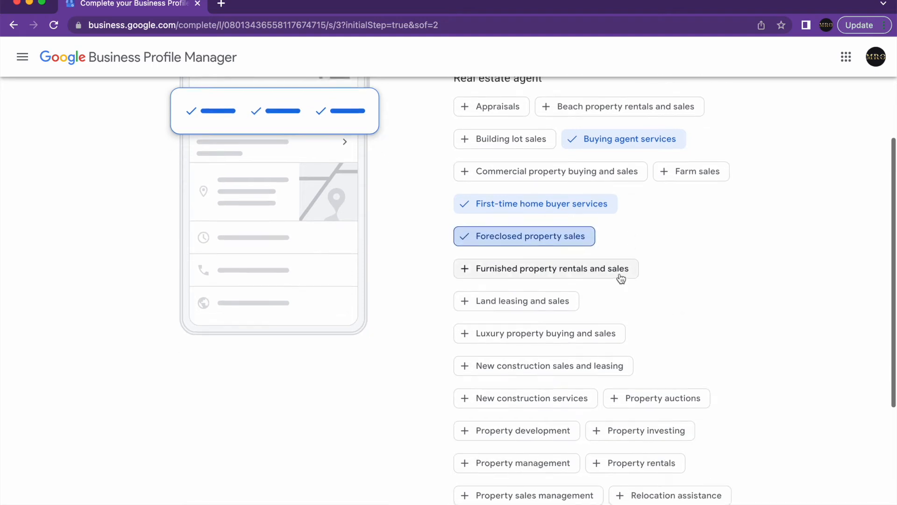
pyautogui.scroll(-2, 692, 313)
pyautogui.click(599, 299)
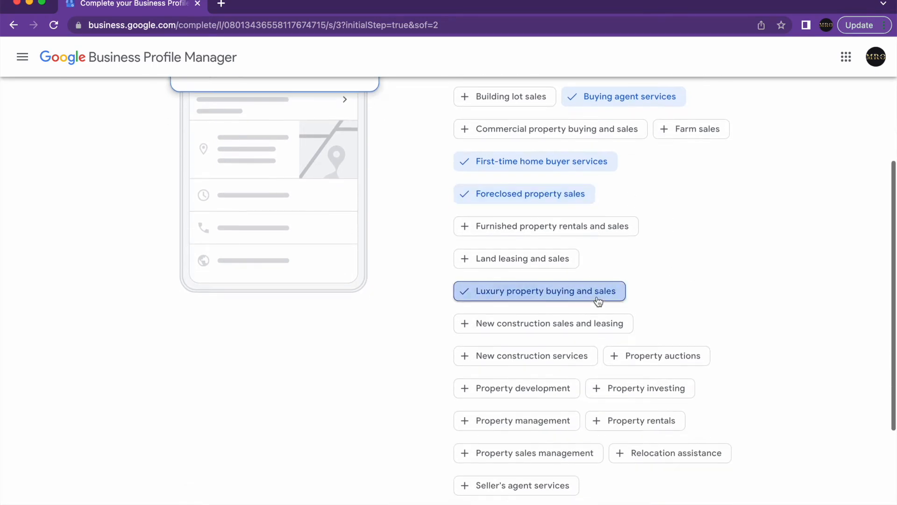
pyautogui.click(588, 327)
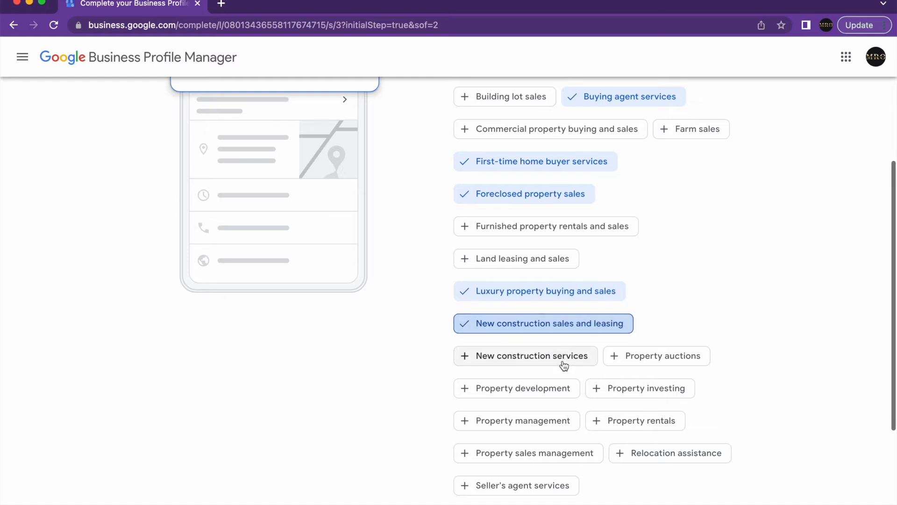
pyautogui.scroll(-2, 695, 361)
pyautogui.click(671, 329)
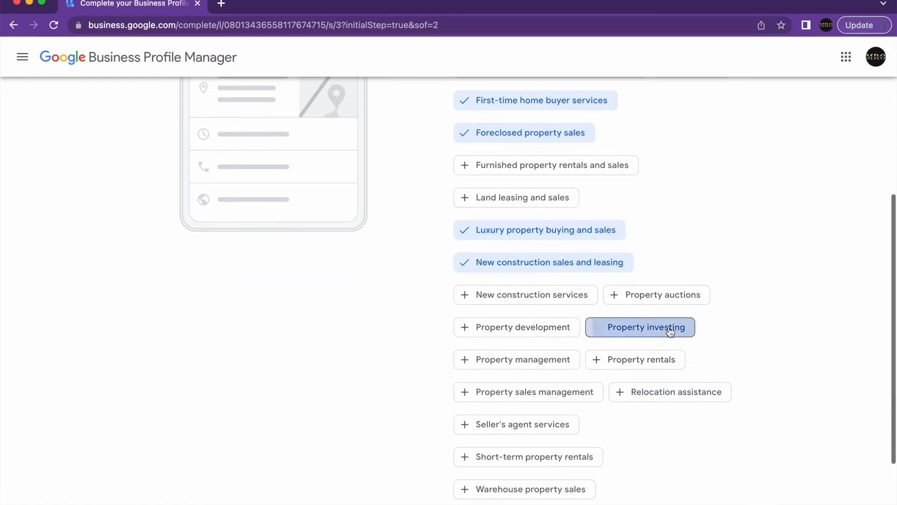
pyautogui.scroll(-1, 671, 333)
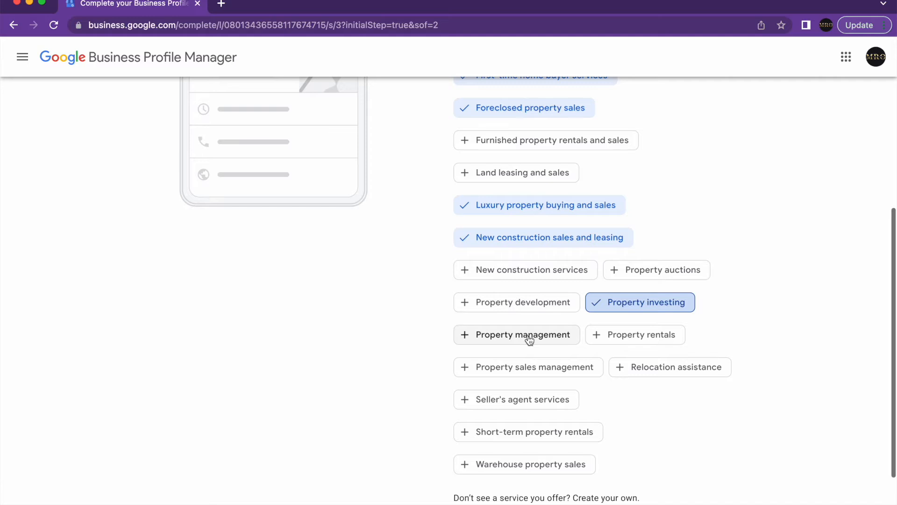
pyautogui.click(517, 398)
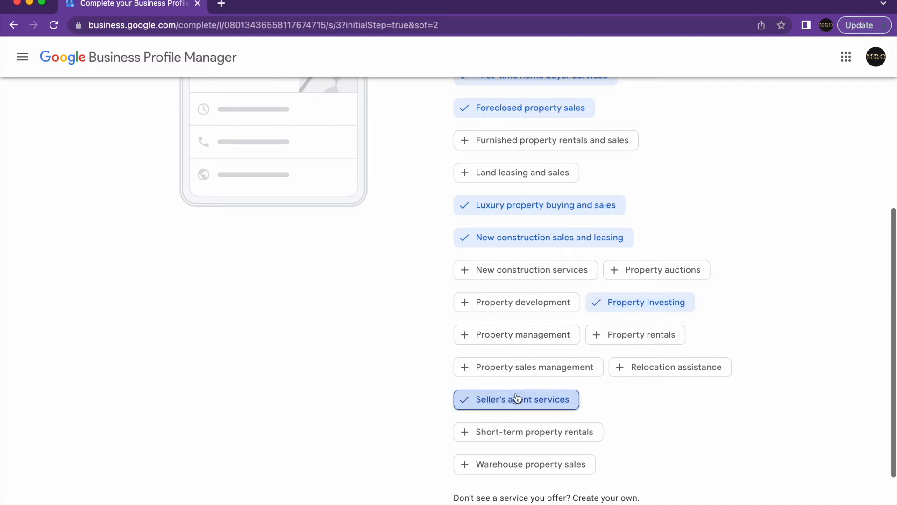
pyautogui.scroll(5, 758, 325)
pyautogui.scroll(-5, 758, 323)
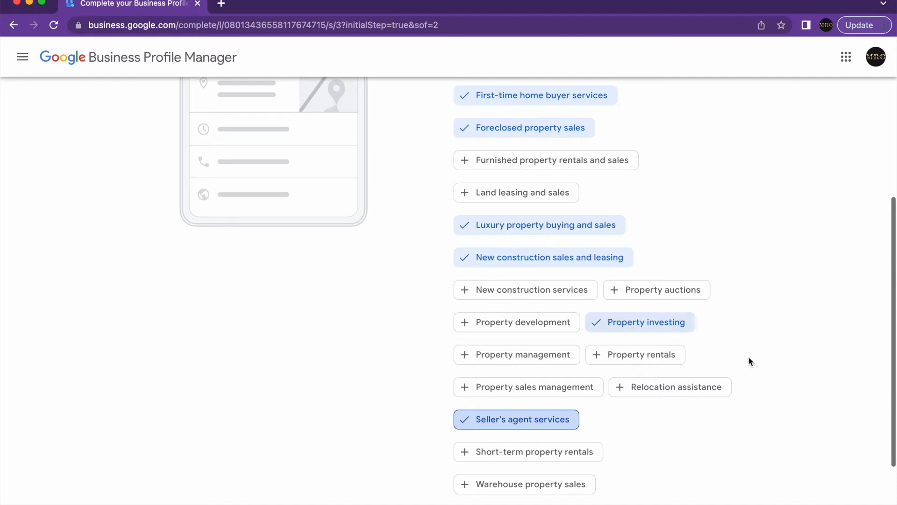
pyautogui.scroll(-2, 768, 362)
pyautogui.scroll(-1, 767, 362)
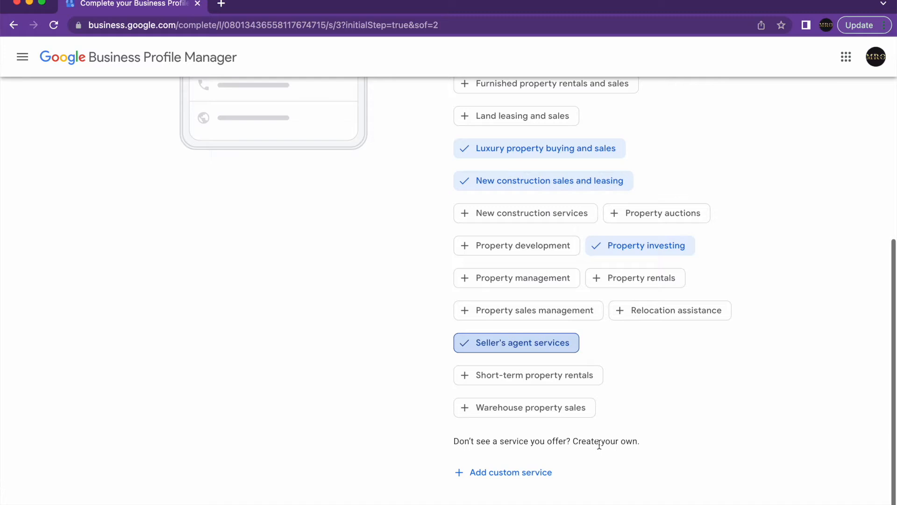
pyautogui.scroll(-1, 600, 445)
pyautogui.click(470, 432)
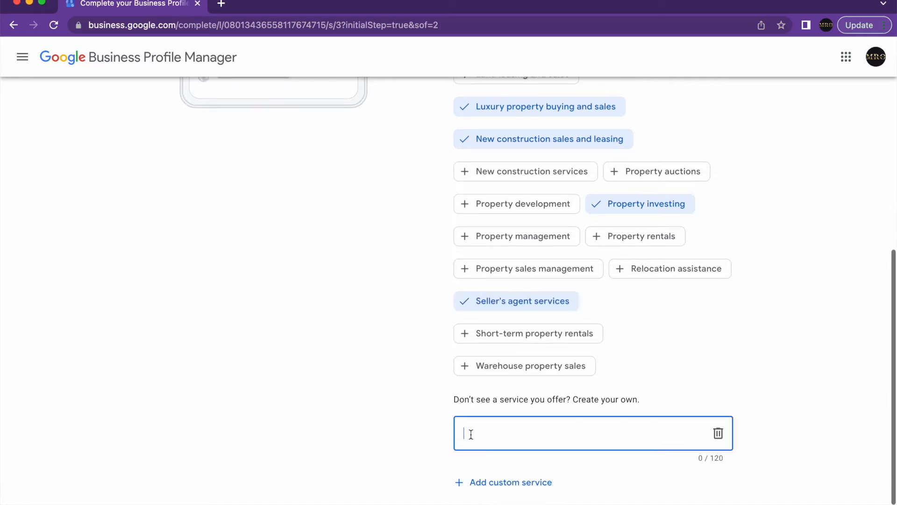
pyautogui.scroll(-1, 568, 420)
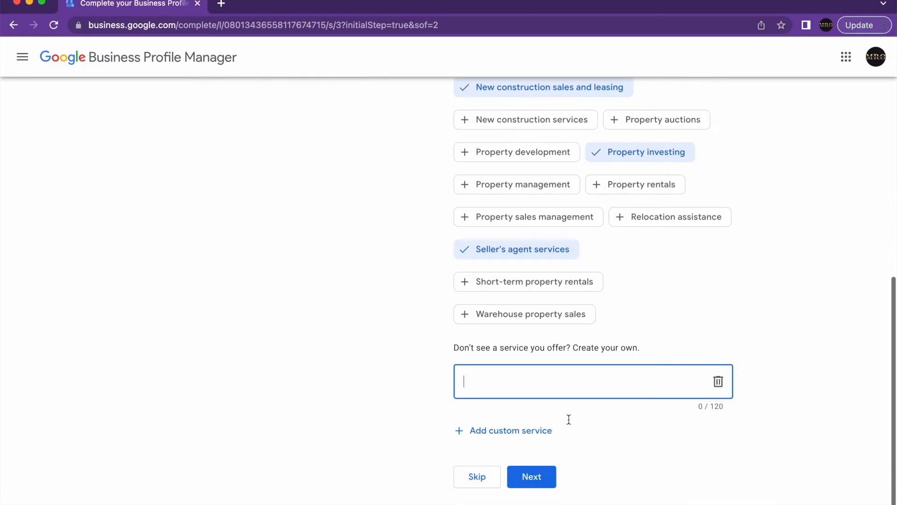
pyautogui.click(723, 382)
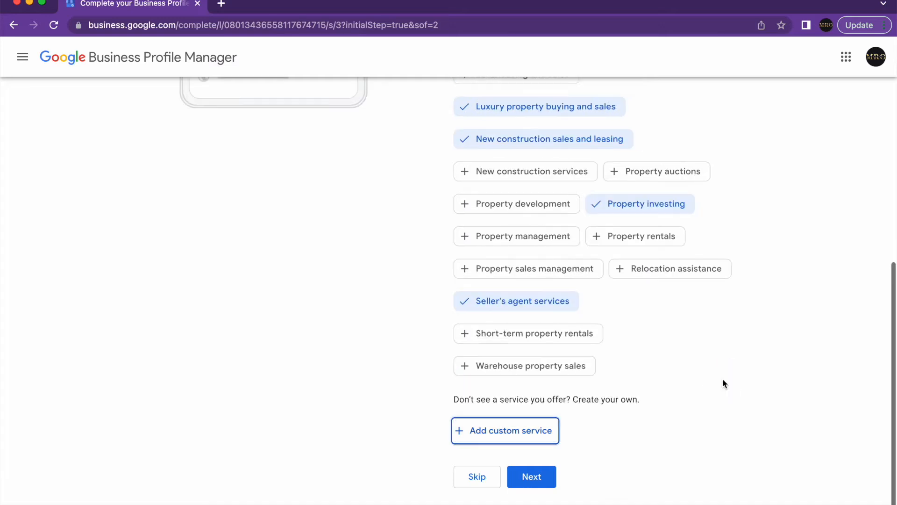
# Submit the selected services and mark every day from Monday to Sunday as open in the opening hours.
pyautogui.click(542, 477)
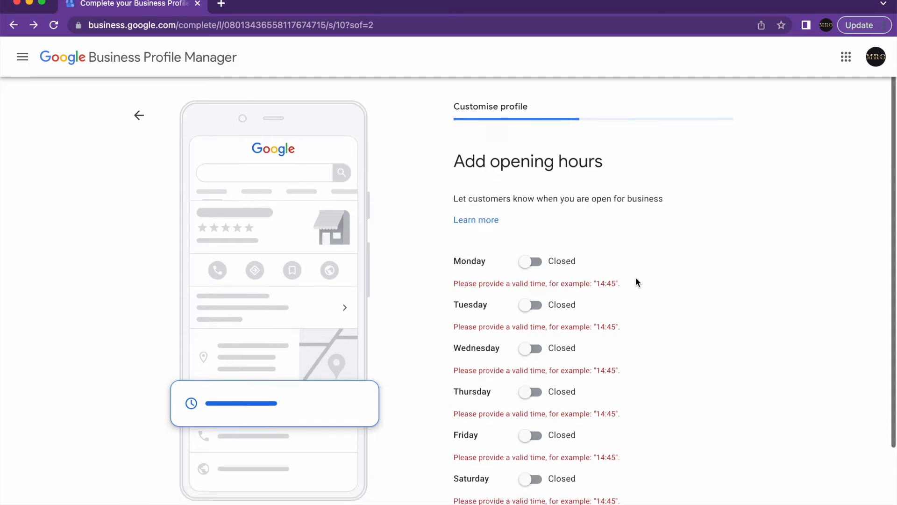
pyautogui.scroll(-2, 635, 282)
pyautogui.click(530, 192)
pyautogui.scroll(-2, 528, 192)
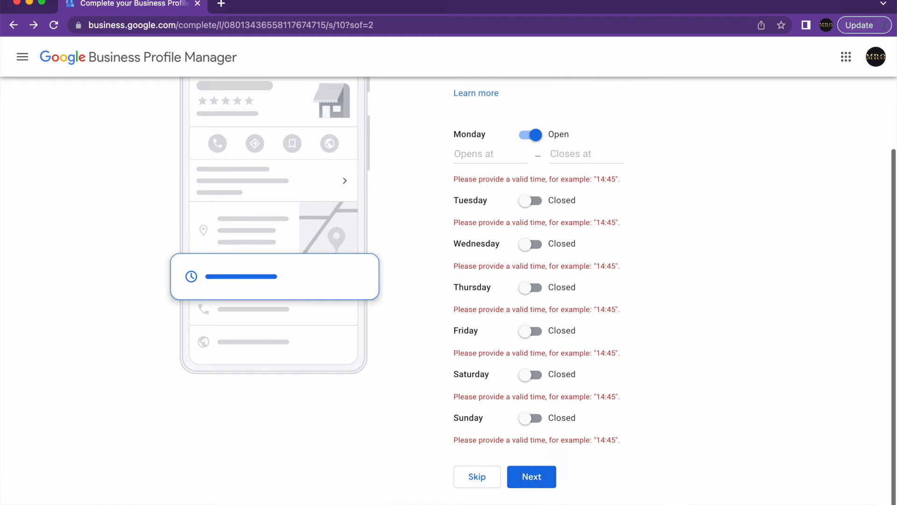
pyautogui.click(531, 419)
pyautogui.click(531, 375)
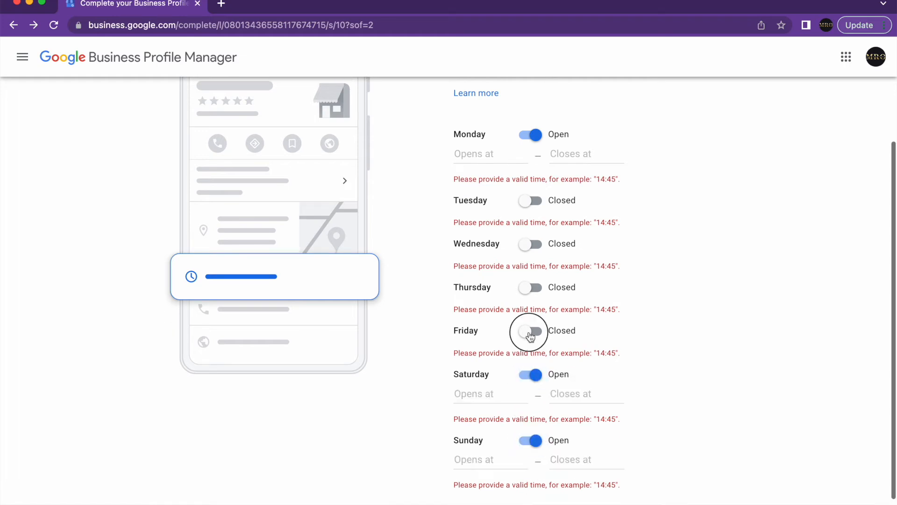
pyautogui.click(529, 331)
pyautogui.click(528, 287)
pyautogui.click(527, 244)
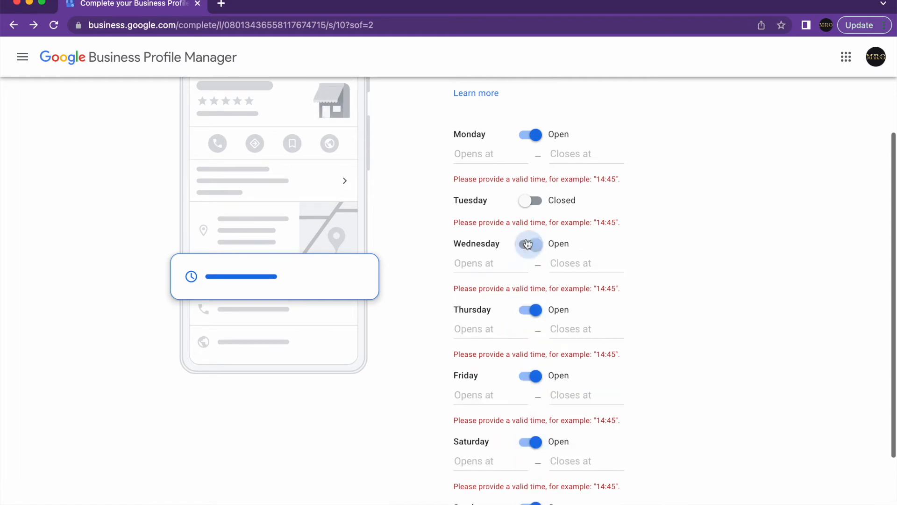
pyautogui.click(533, 201)
# Set the opening hours for Monday, Tuesday and Wednesday to 24 hours.
pyautogui.scroll(1, 681, 229)
pyautogui.scroll(1, 681, 229)
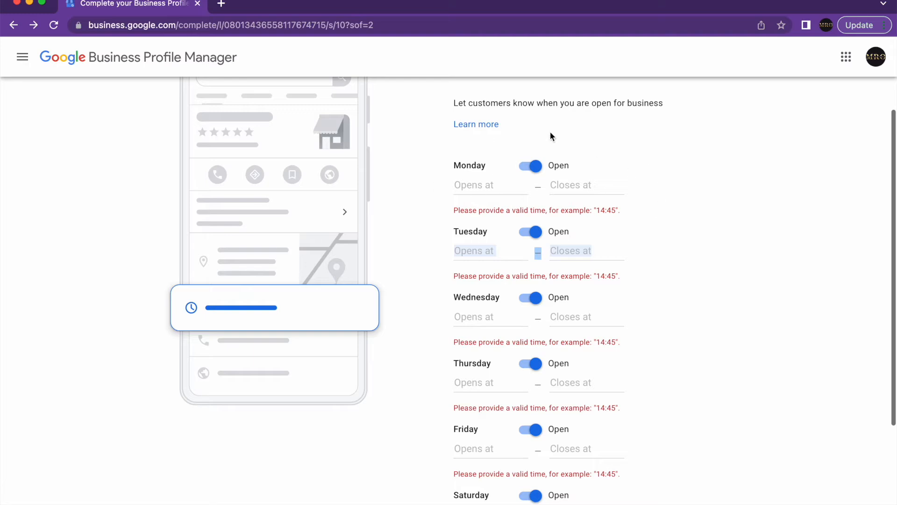
pyautogui.click(491, 195)
pyautogui.click(482, 211)
pyautogui.click(487, 233)
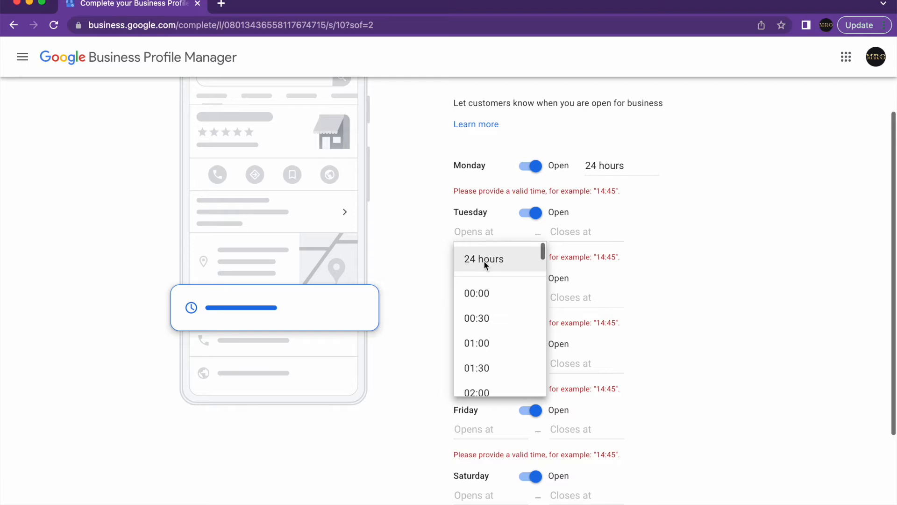
pyautogui.click(487, 262)
pyautogui.click(483, 272)
pyautogui.click(483, 306)
# Set the opening hours for Thursday, Friday, Saturday and Sunday to 24 hours.
pyautogui.click(482, 325)
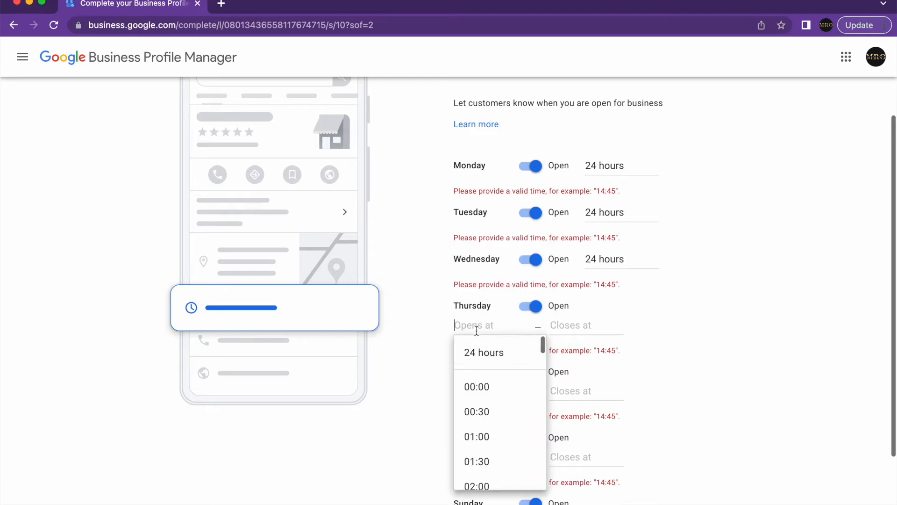
pyautogui.click(483, 352)
pyautogui.click(483, 373)
pyautogui.click(484, 399)
pyautogui.click(487, 420)
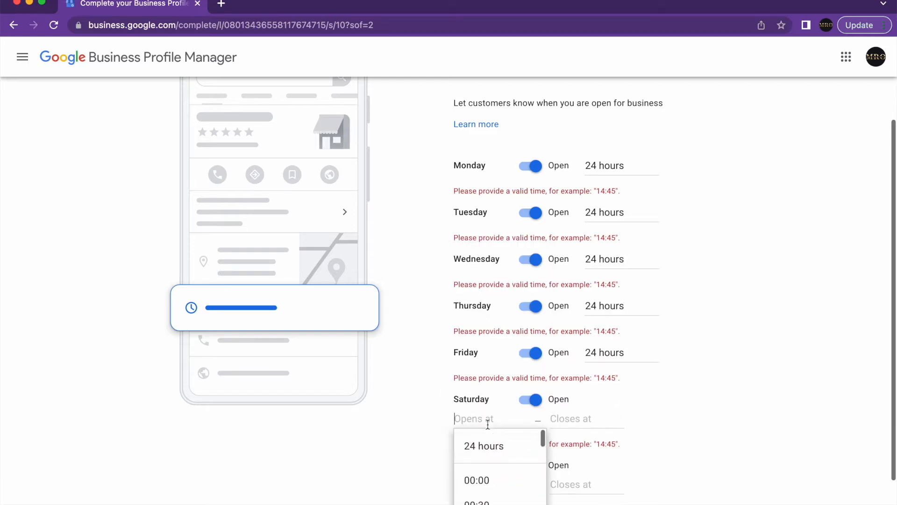
pyautogui.click(487, 447)
pyautogui.scroll(-1, 488, 450)
pyautogui.click(485, 428)
pyautogui.click(483, 439)
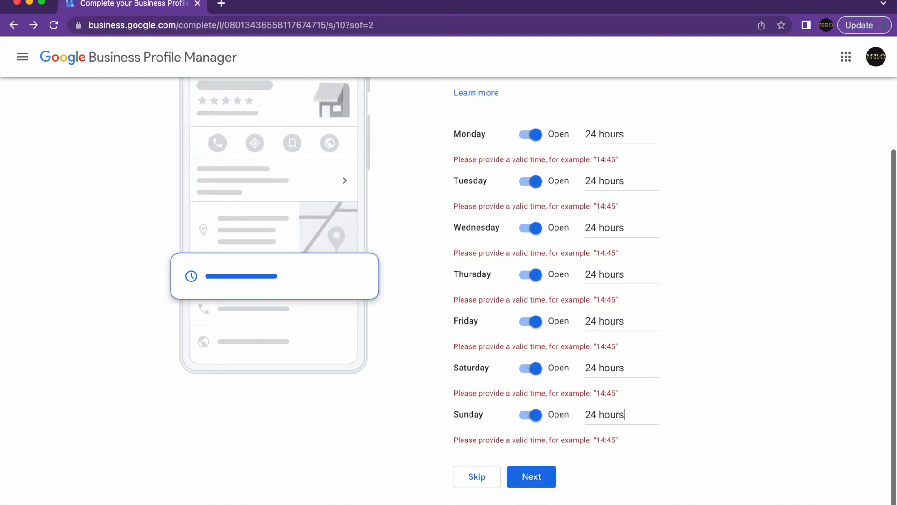
# Submit the opening hours and proceed through the messaging page with Accept Messages turned on.
pyautogui.click(536, 475)
pyautogui.click(527, 475)
pyautogui.click(538, 481)
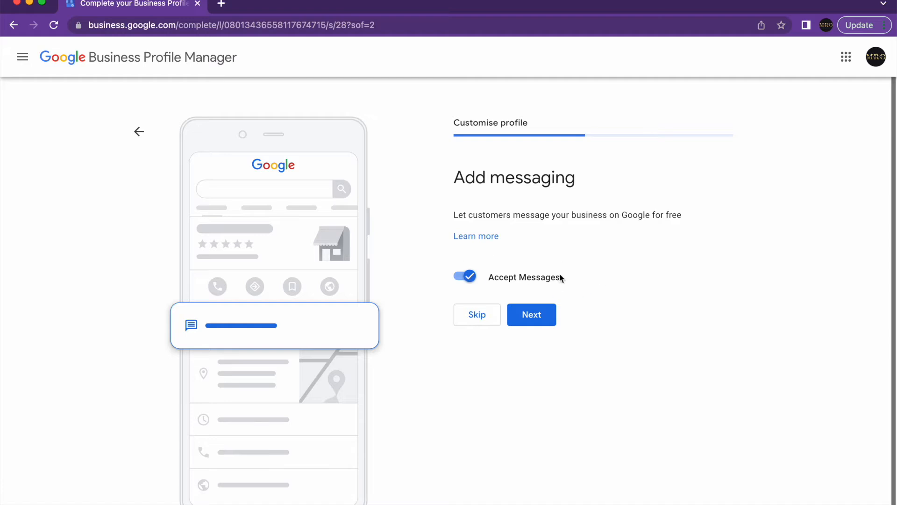
pyautogui.click(542, 316)
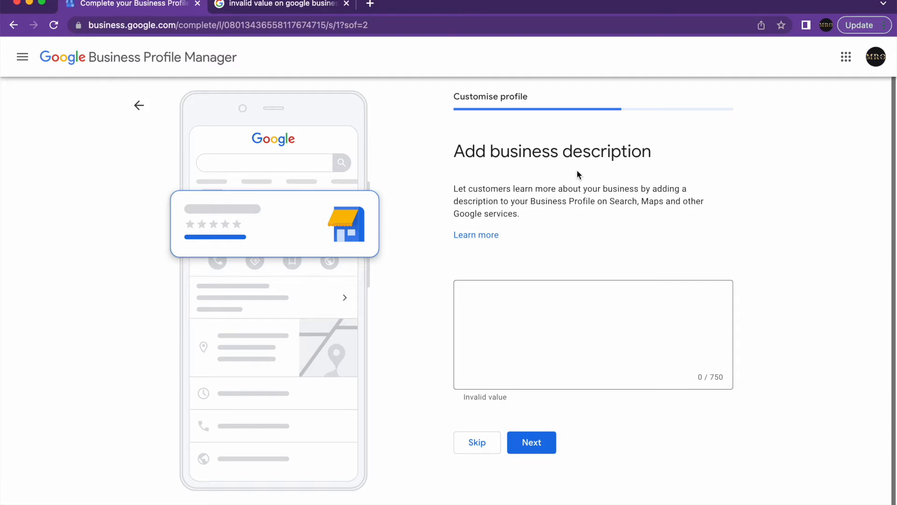
# Skip the optional setup pages for the business description, business photos and free advertising credit.
pyautogui.click(472, 441)
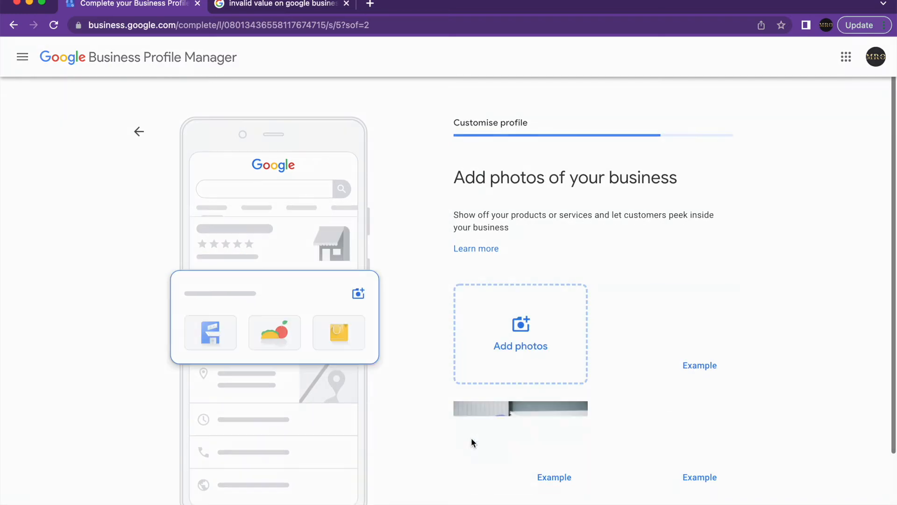
pyautogui.scroll(-1, 527, 244)
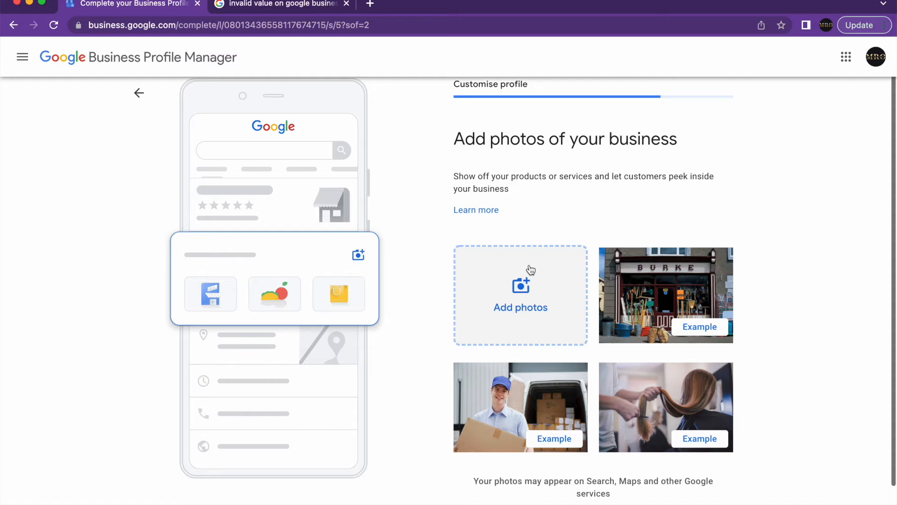
pyautogui.scroll(-1, 530, 270)
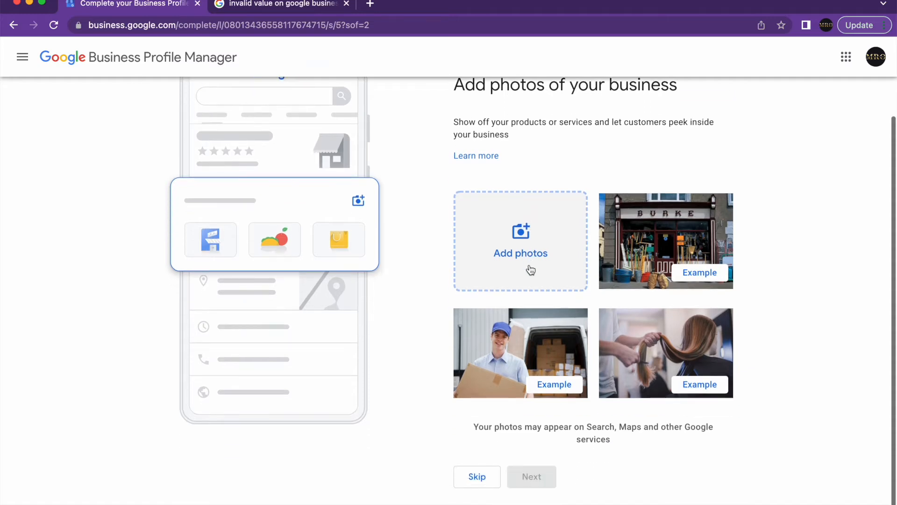
pyautogui.click(464, 483)
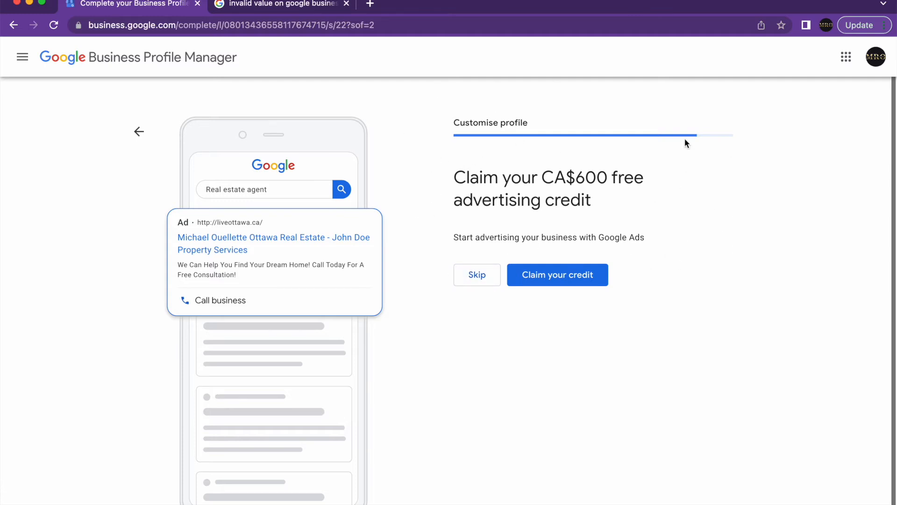
pyautogui.click(481, 275)
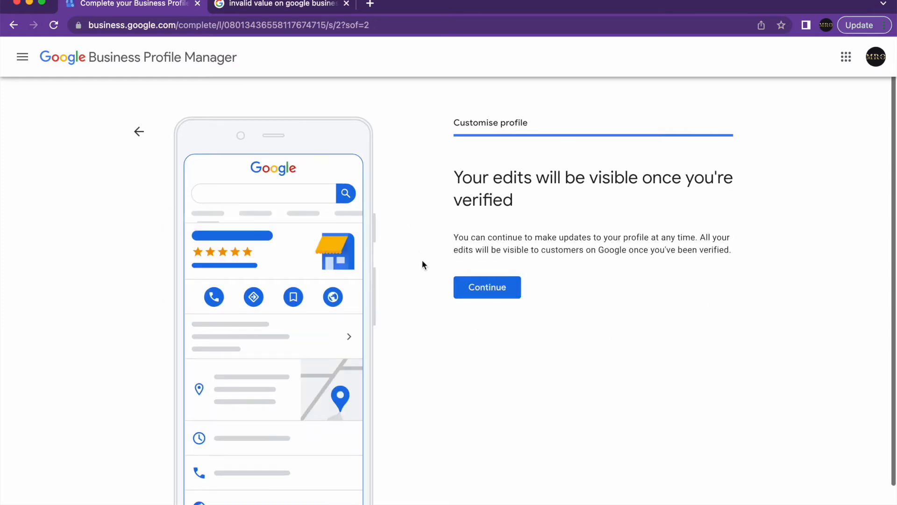
# Finish the profile setup and view the managed business listing in Google Search.
pyautogui.click(469, 289)
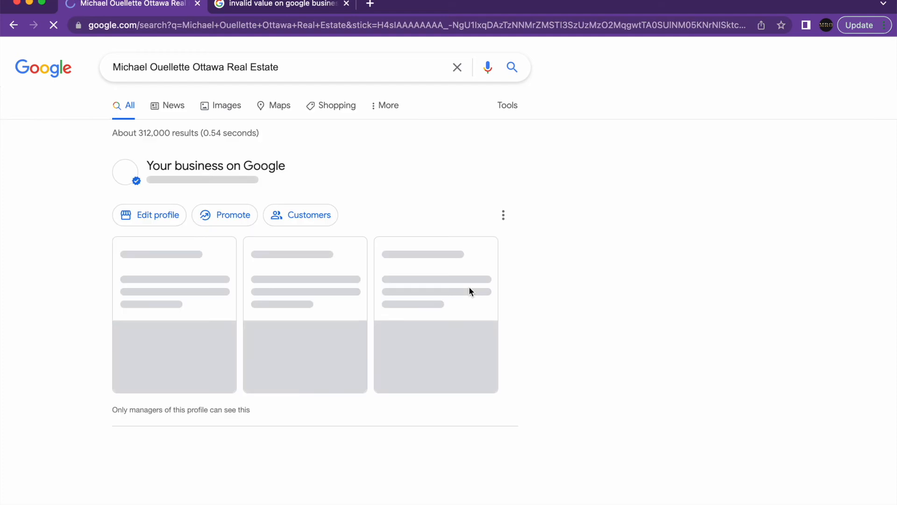
pyautogui.scroll(-2, 718, 390)
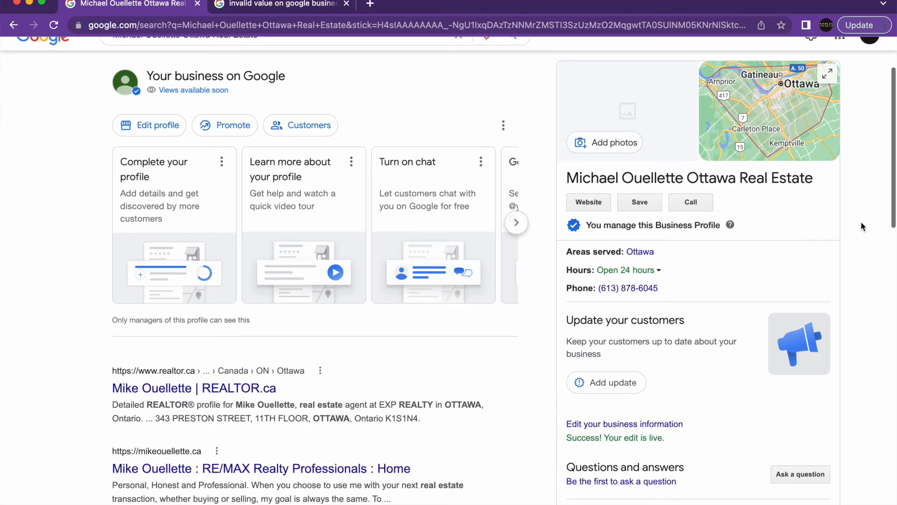
pyautogui.scroll(2, 353, 120)
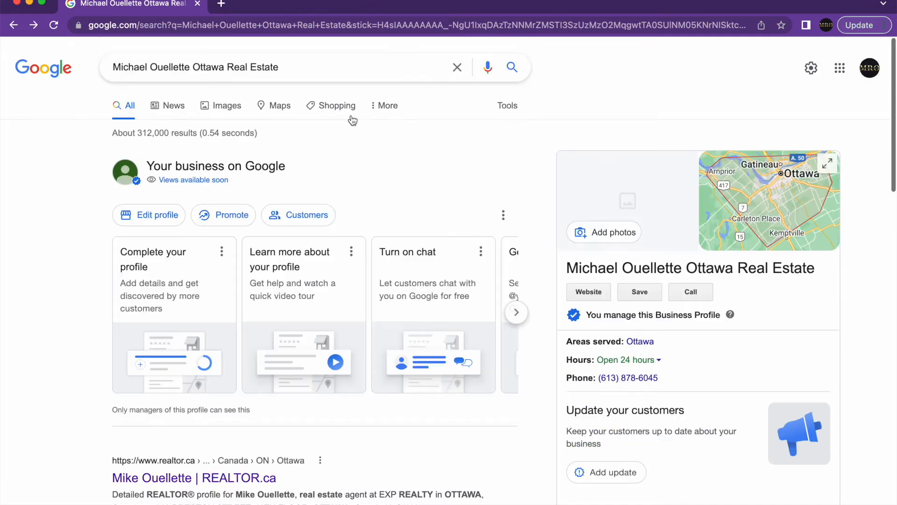
pyautogui.click(456, 325)
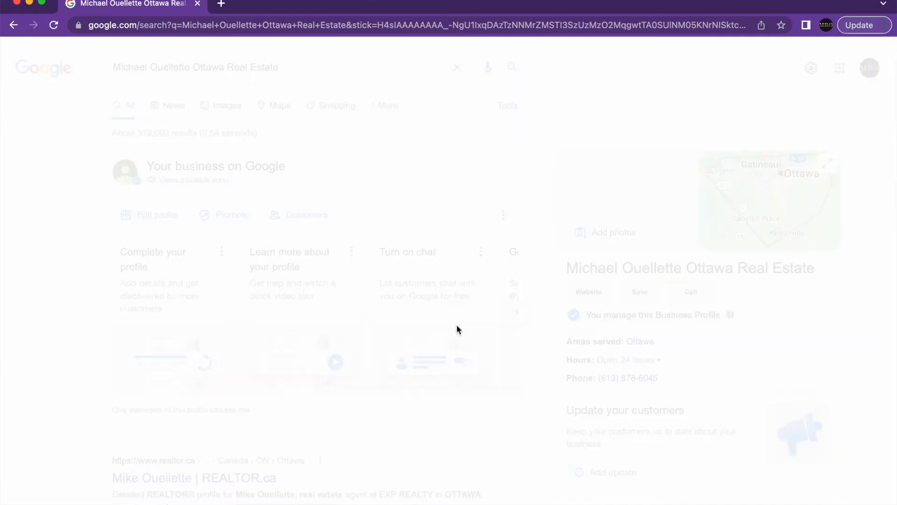
pyautogui.click(470, 373)
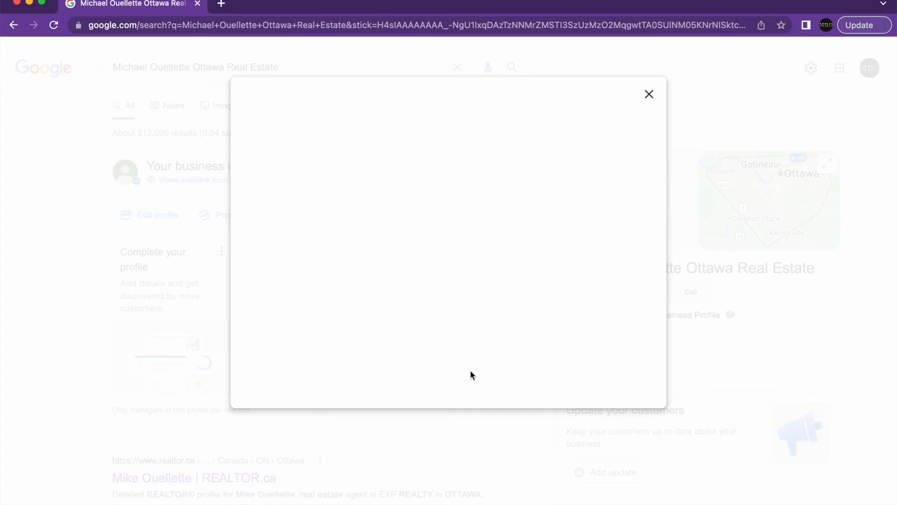
pyautogui.click(466, 384)
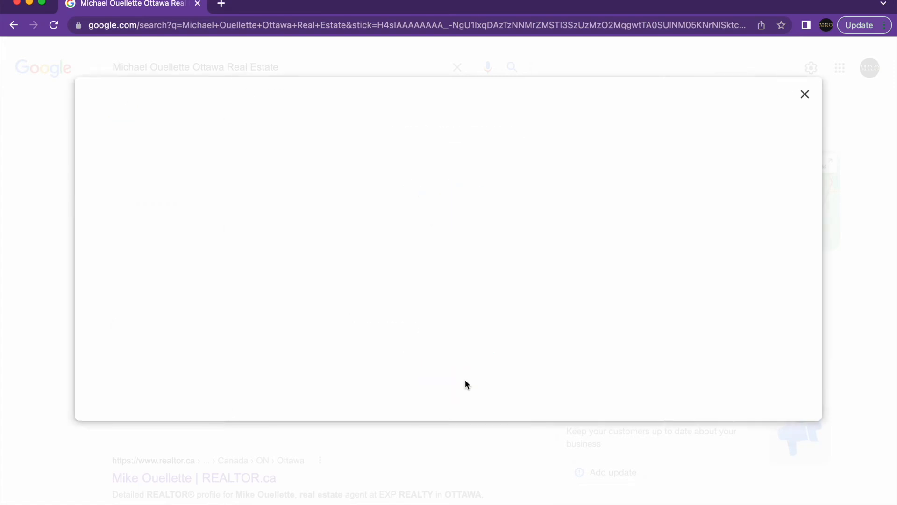
pyautogui.click(807, 94)
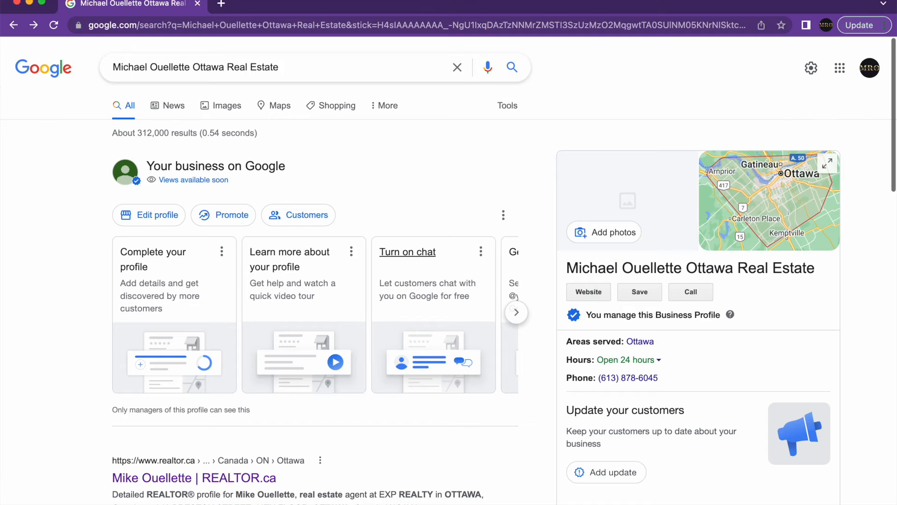
# Go to business.google.com to open the business's dashboard in Google Business Profile Manager.
pyautogui.click(193, 25)
pyautogui.write('busines')
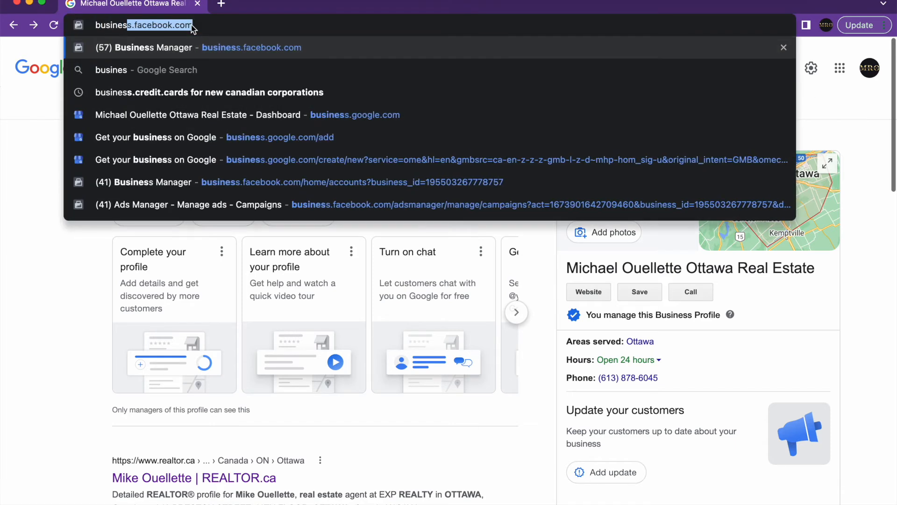
pyautogui.write('s.google.co')
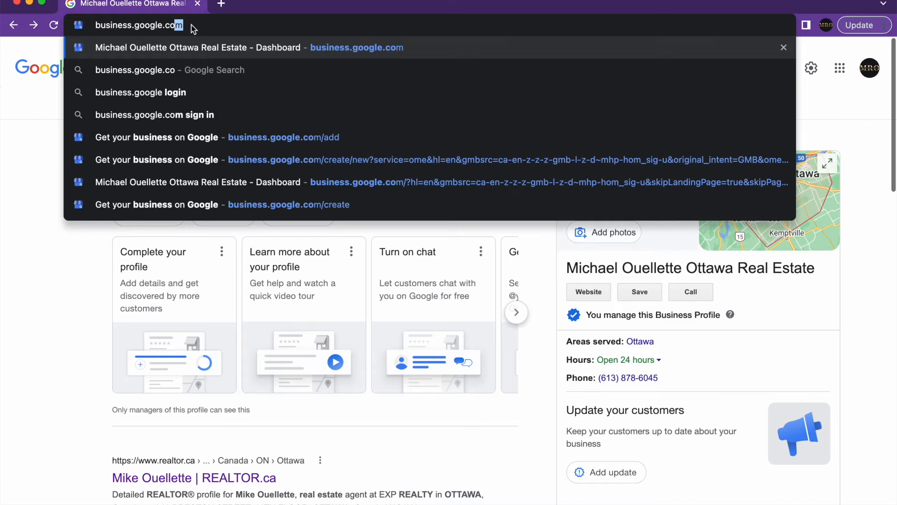
pyautogui.press('Return')
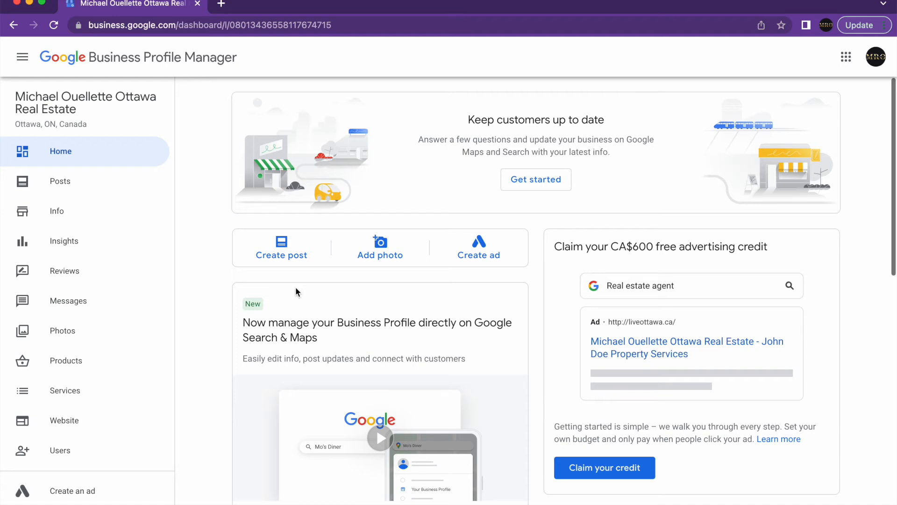
# Add a business description about helping people with Ottawa real estate, mentioning government job transfers, downtown condo investments and first-time homebuyers.
pyautogui.scroll(-1, 295, 288)
pyautogui.scroll(1, 431, 215)
pyautogui.scroll(-8, 431, 214)
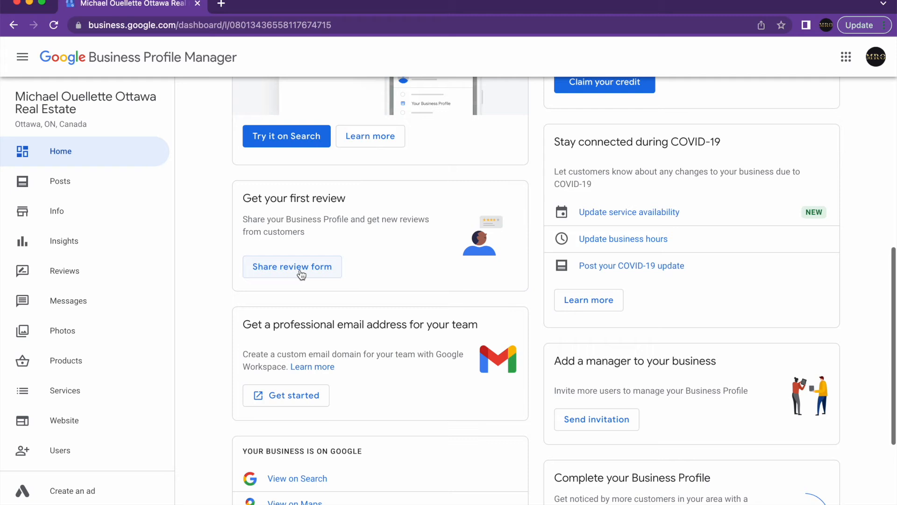
pyautogui.scroll(3, 499, 303)
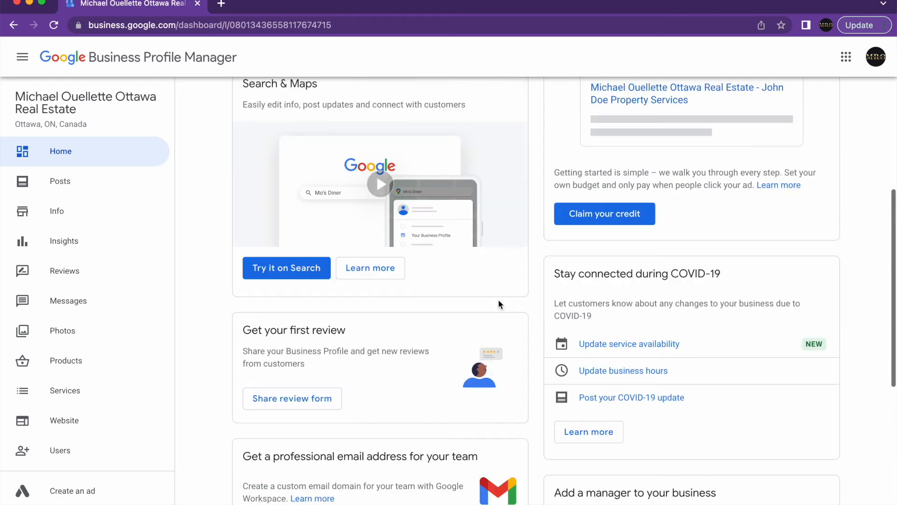
pyautogui.scroll(-7, 499, 304)
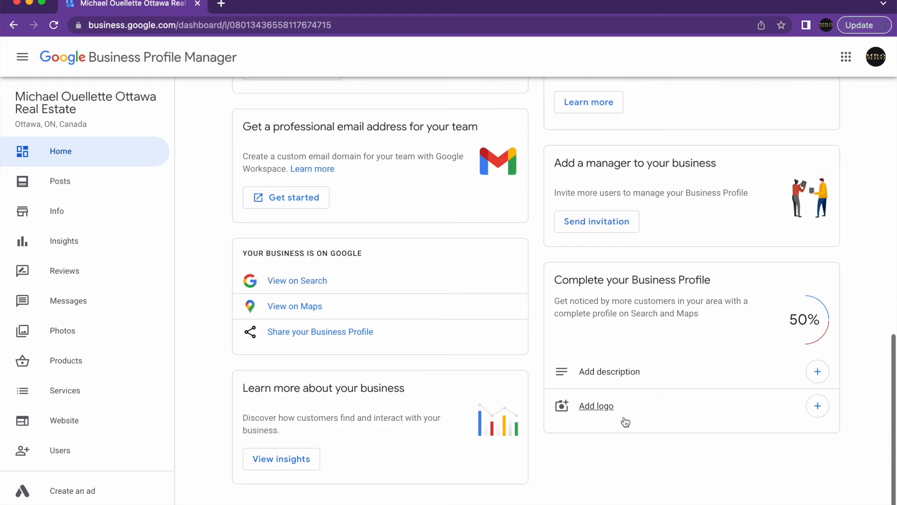
pyautogui.click(807, 372)
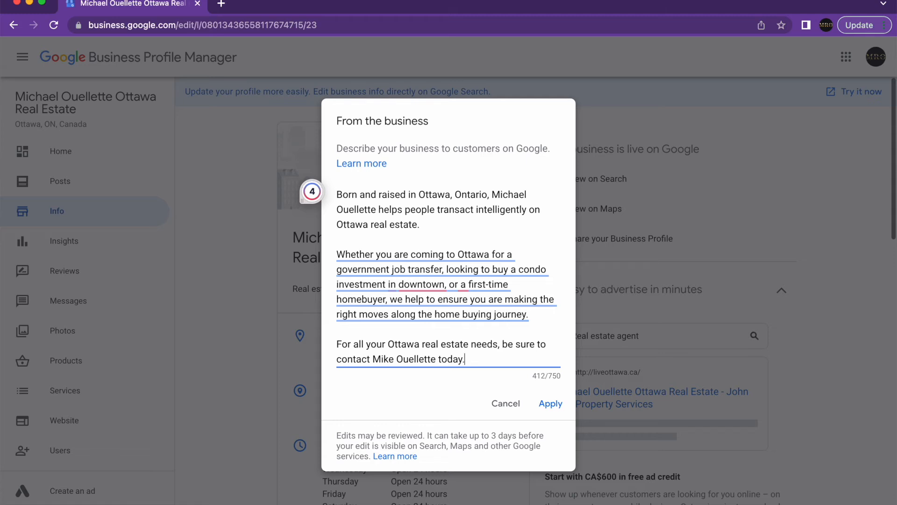
# Reword the description's second paragraph to use "condo investment downtown" and "along your real estate journey", and apply the description.
pyautogui.click(451, 284)
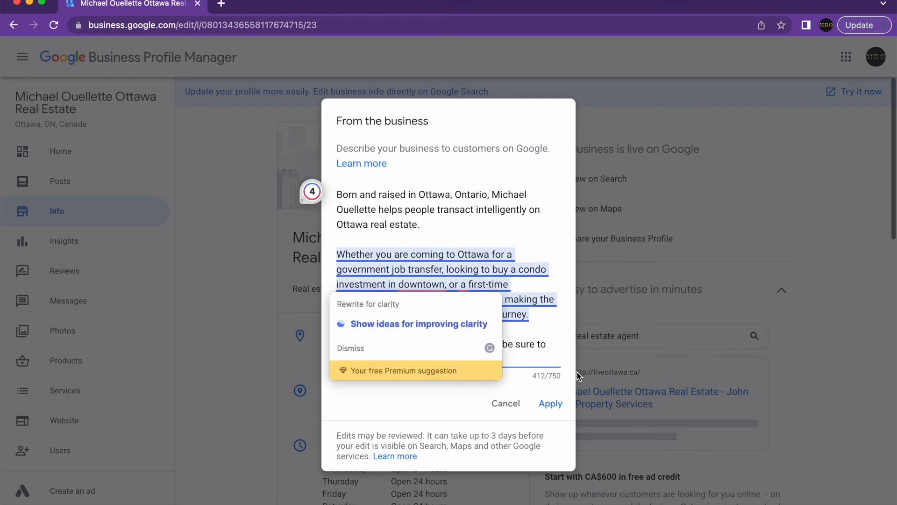
pyautogui.click(538, 353)
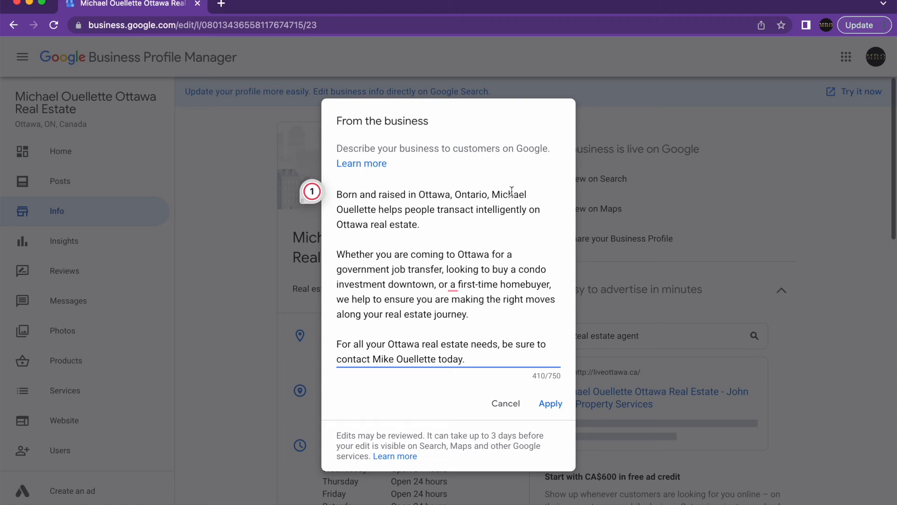
pyautogui.moveTo(373, 359); pyautogui.dragTo(433, 360)
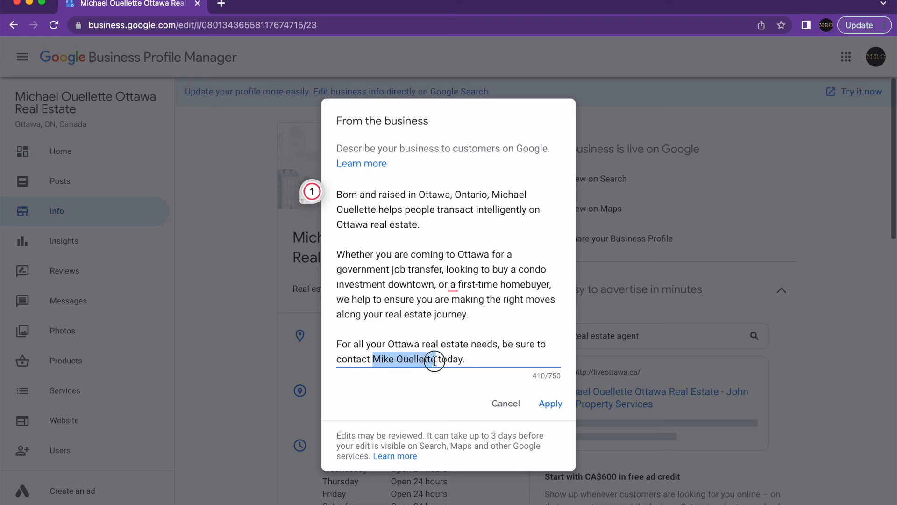
pyautogui.doubleClick(384, 360)
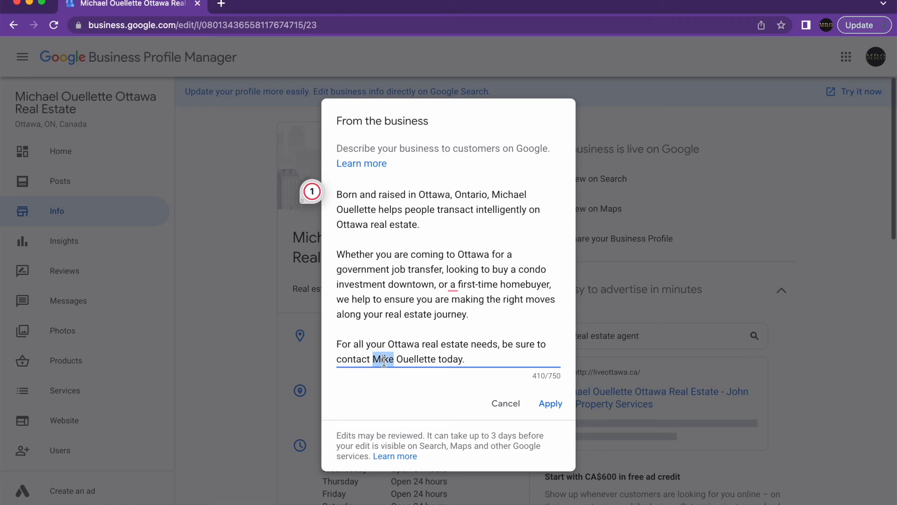
pyautogui.click(551, 403)
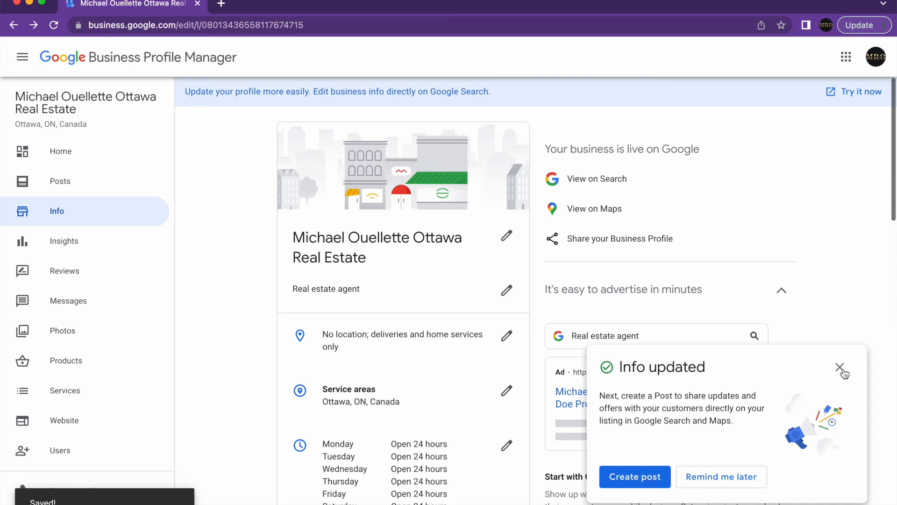
pyautogui.click(840, 367)
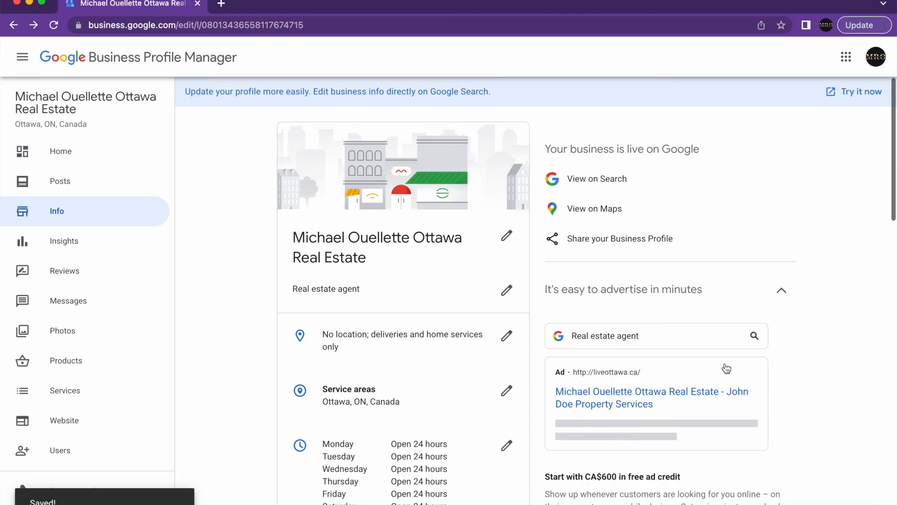
# Add Kanata (Ottawa), Stittsville (Goulbourn, Ottawa) and Orleans, MA, USA to the business's service areas.
pyautogui.scroll(-2, 726, 368)
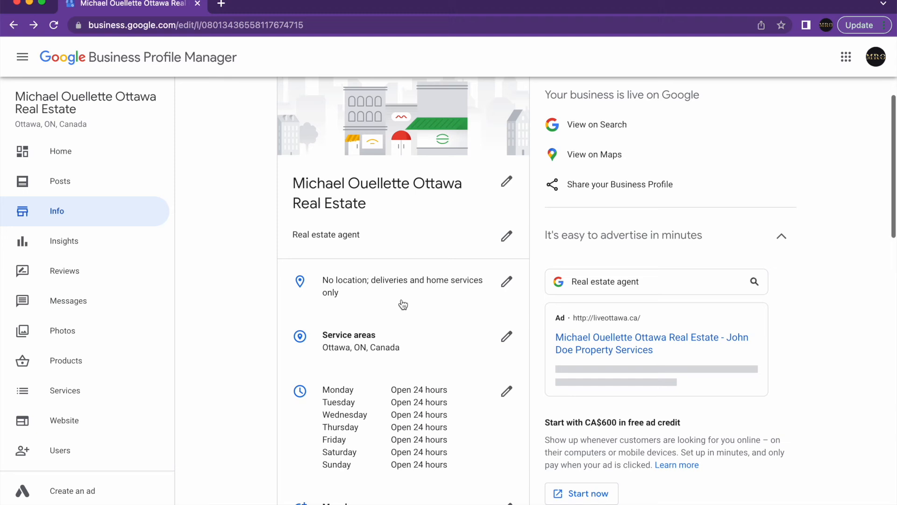
pyautogui.click(505, 342)
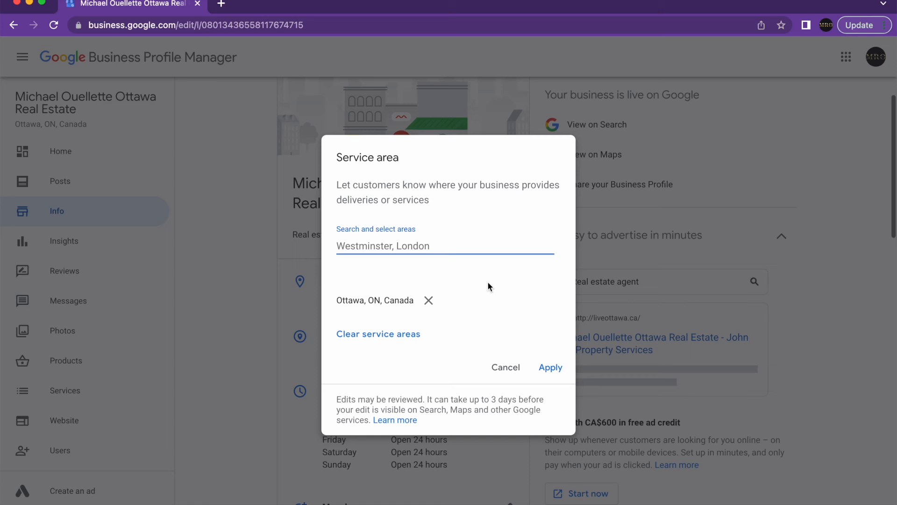
pyautogui.write('kanata')
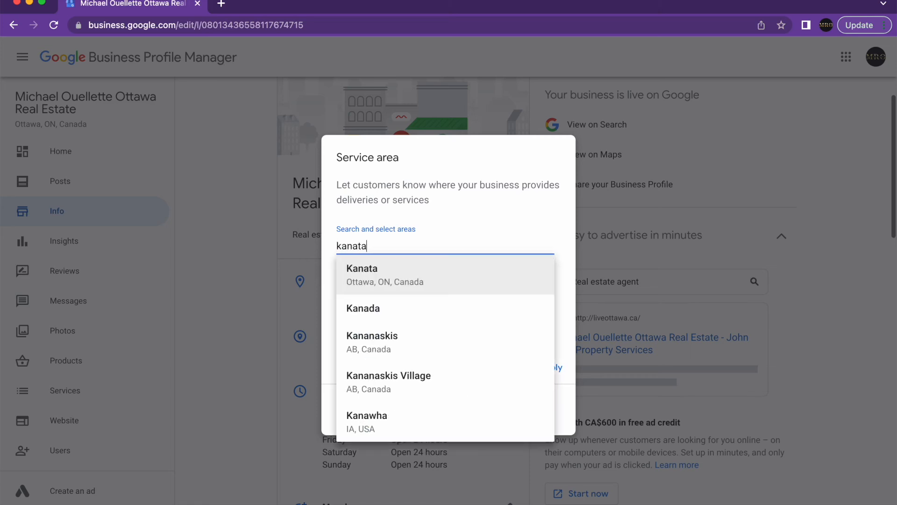
pyautogui.click(470, 266)
pyautogui.write('stitt')
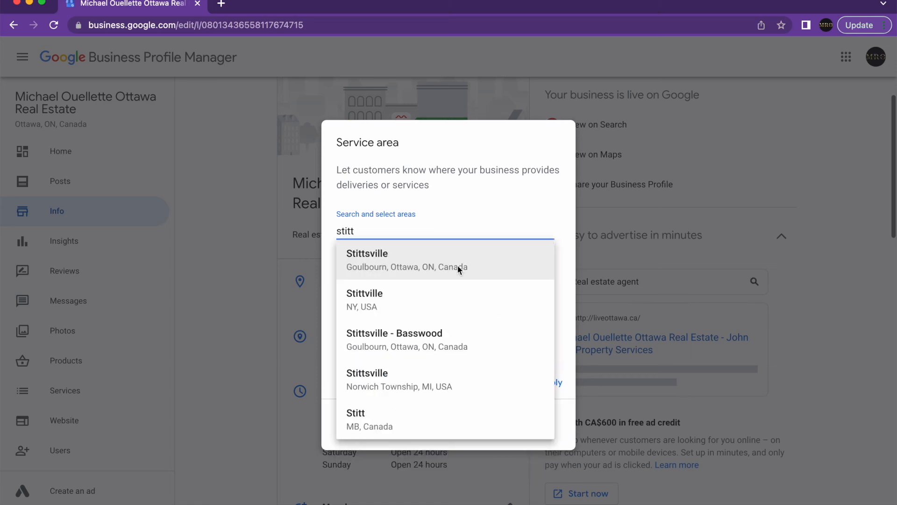
pyautogui.click(458, 265)
pyautogui.write('orlean')
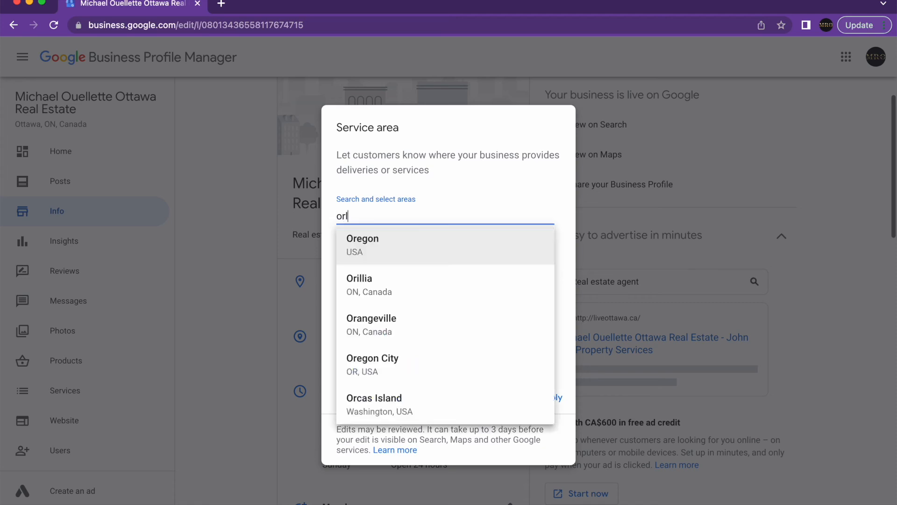
pyautogui.click(443, 243)
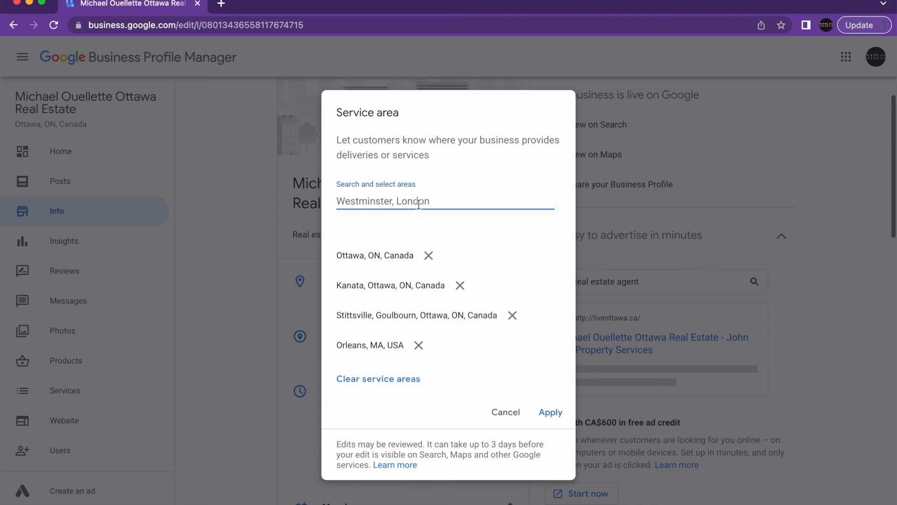
# Add Old Ottawa South, Old Ottawa East, Greely (Gloucester, Ottawa) and Barrhaven (Nepean, Ottawa) to the service areas.
pyautogui.write('old ottaw')
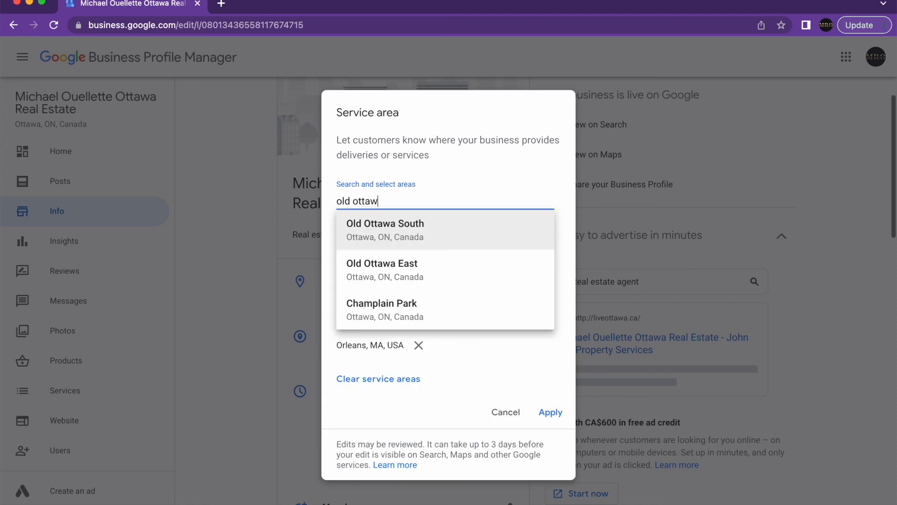
pyautogui.click(411, 221)
pyautogui.write('old ottawa')
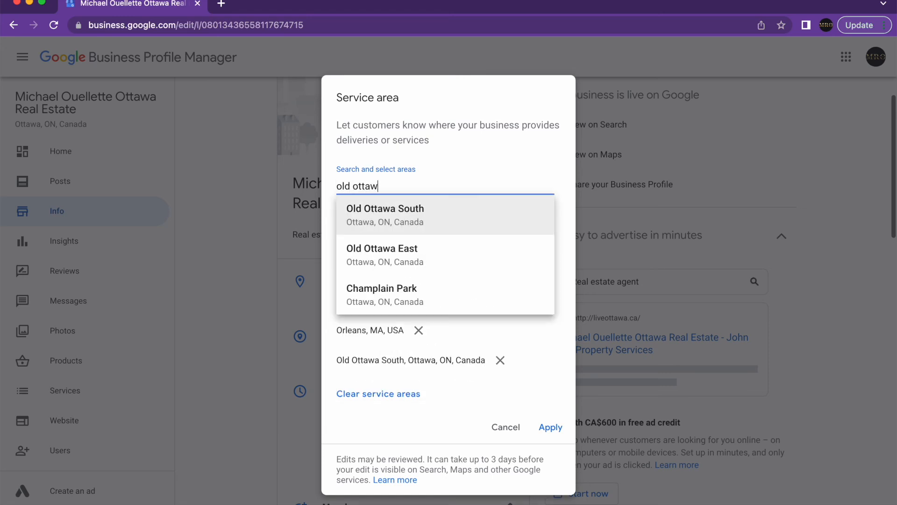
pyautogui.click(416, 249)
pyautogui.write('greely')
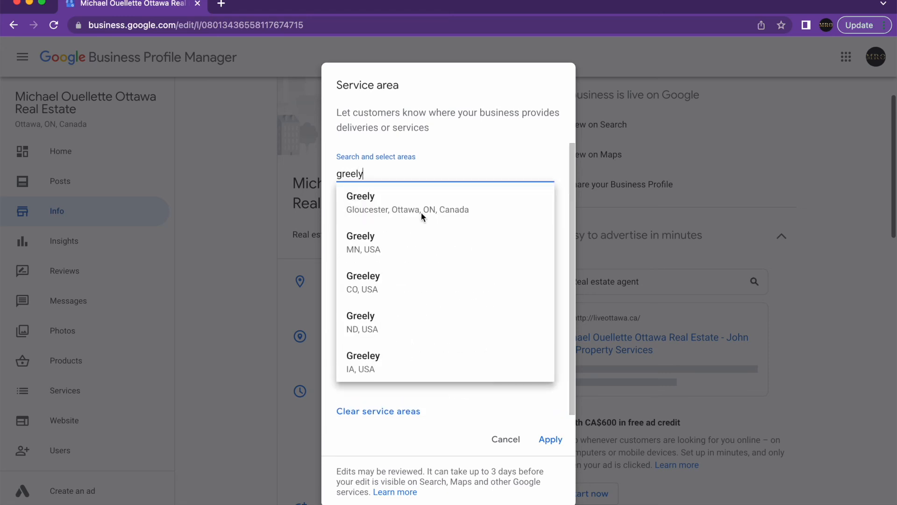
pyautogui.click(422, 208)
pyautogui.write('barrhaven')
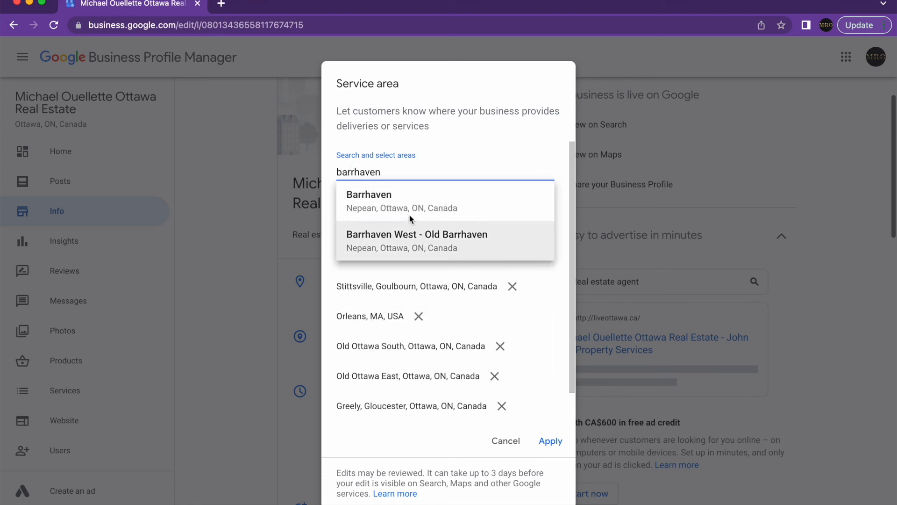
pyautogui.click(411, 218)
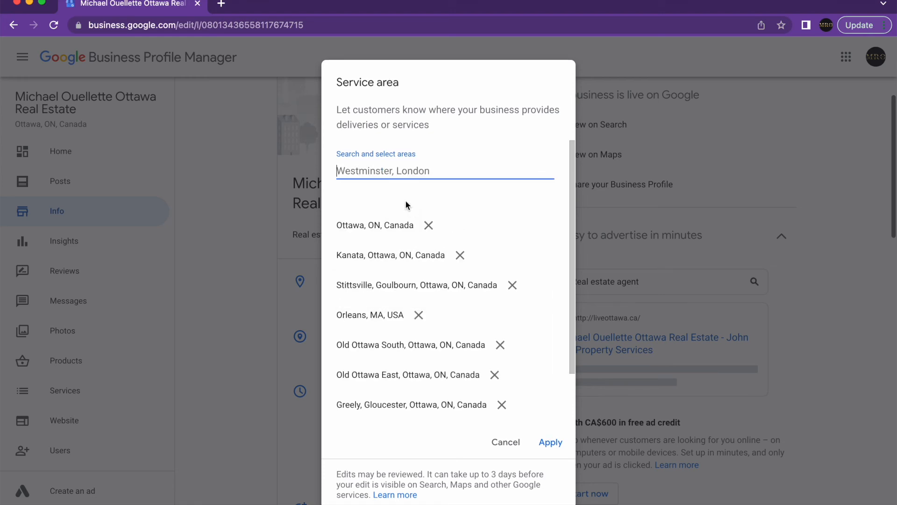
# Add Hintonburg and Westboro, both in Ottawa, to the service areas and review the list.
pyautogui.write('hintonburg')
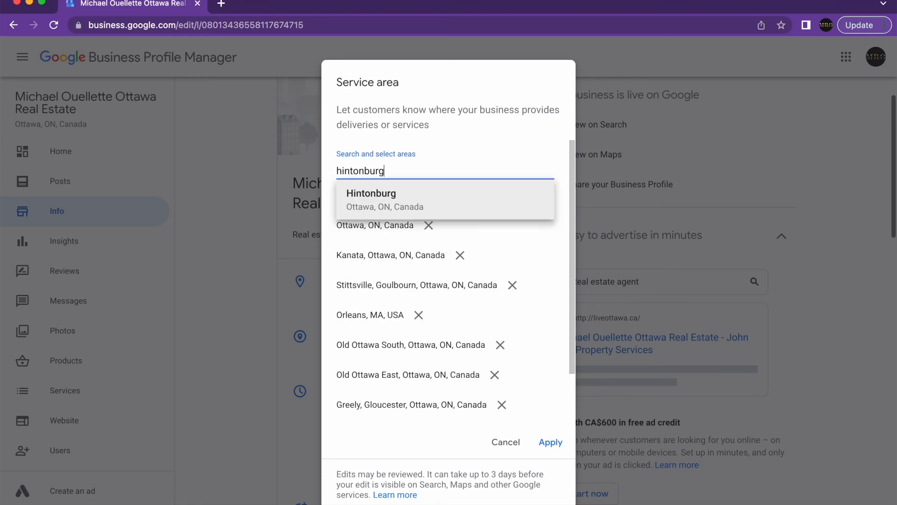
pyautogui.click(397, 196)
pyautogui.write('westboro')
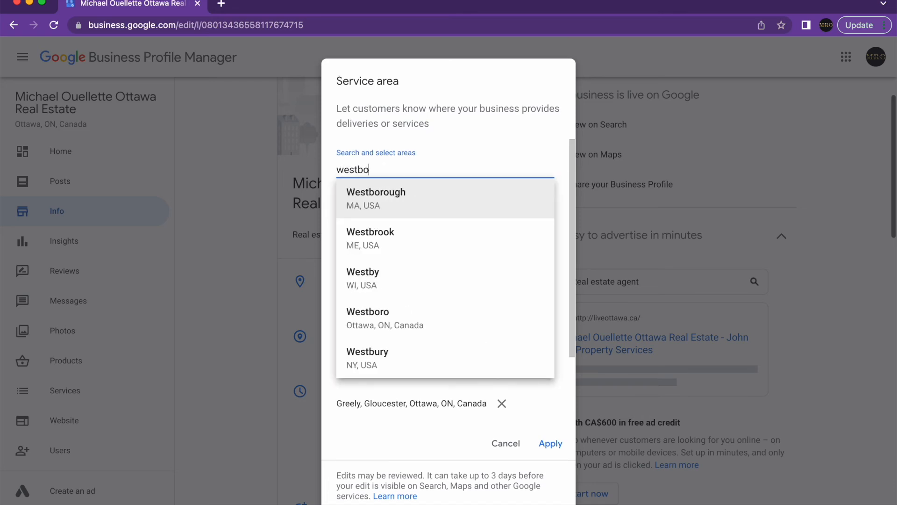
pyautogui.click(399, 254)
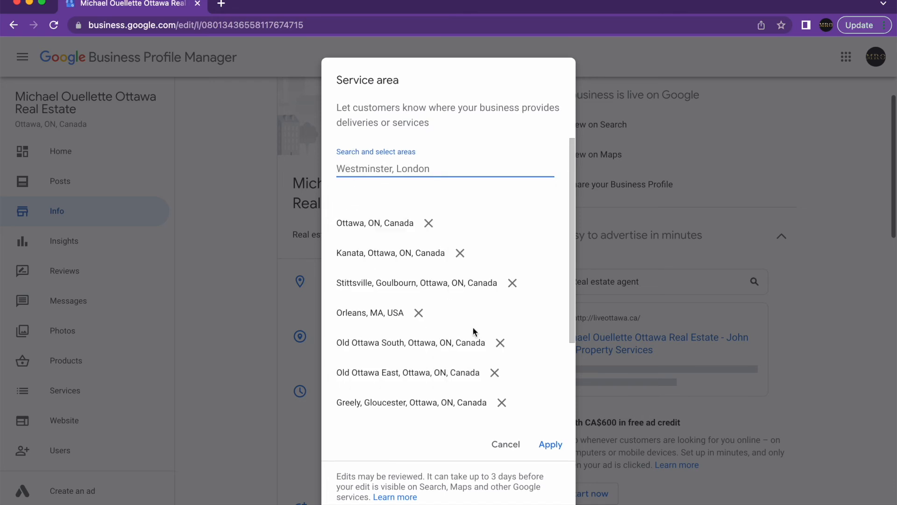
pyautogui.scroll(-3, 467, 332)
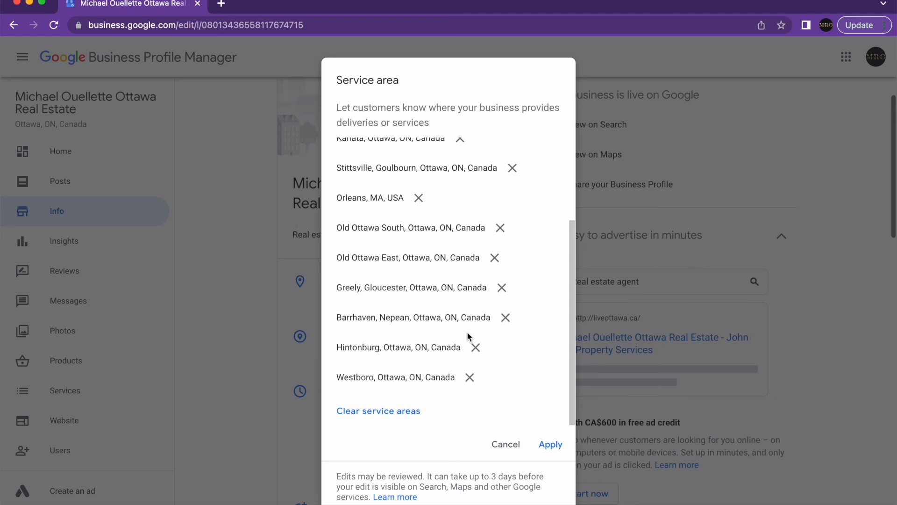
pyautogui.scroll(3, 467, 332)
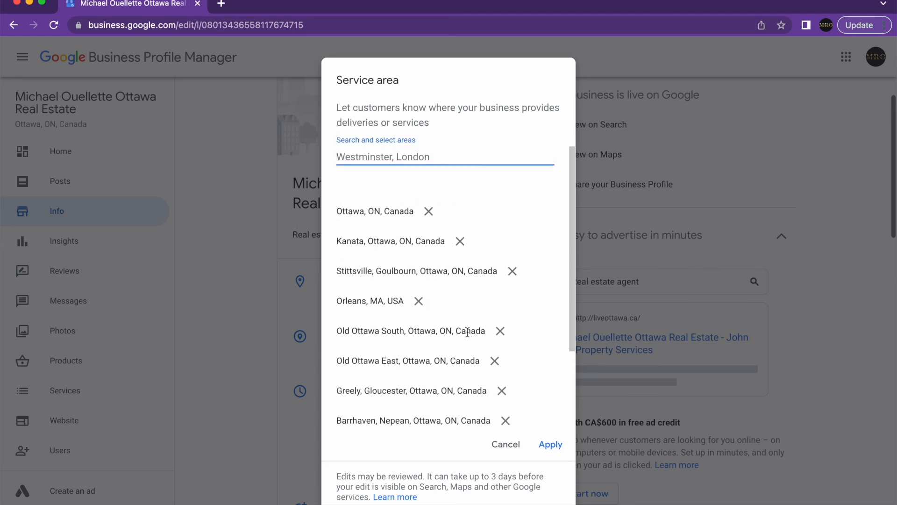
pyautogui.scroll(-1, 468, 332)
pyautogui.scroll(2, 467, 332)
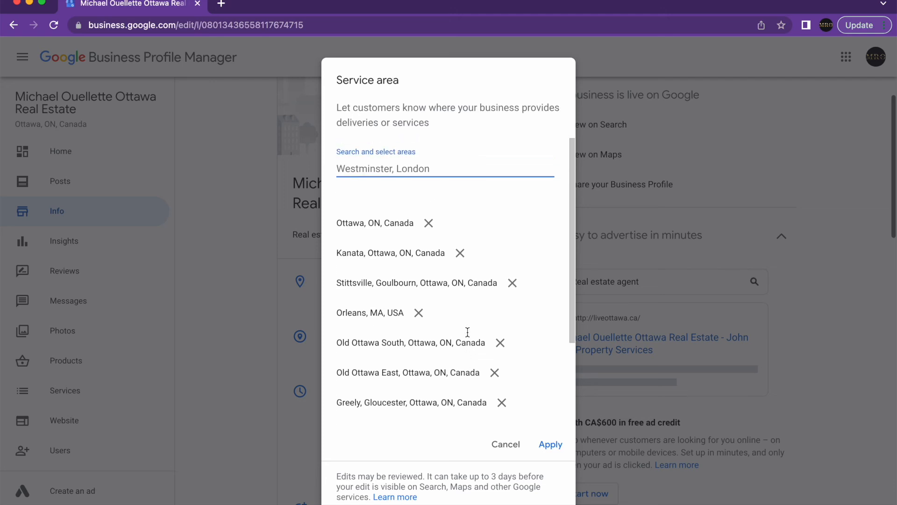
# Add Rockcliffe Park, Ottawa, ON, Canada to the business's service areas.
pyautogui.scroll(-1, 467, 331)
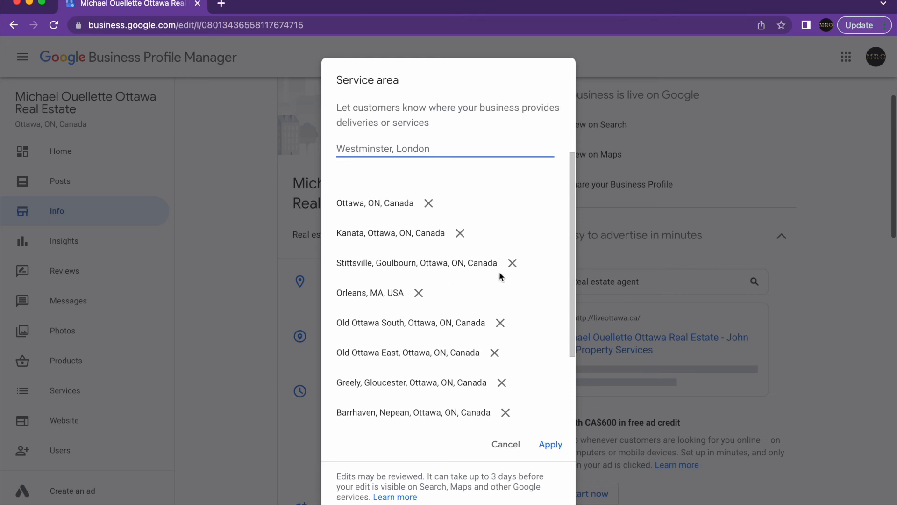
pyautogui.scroll(-3, 500, 277)
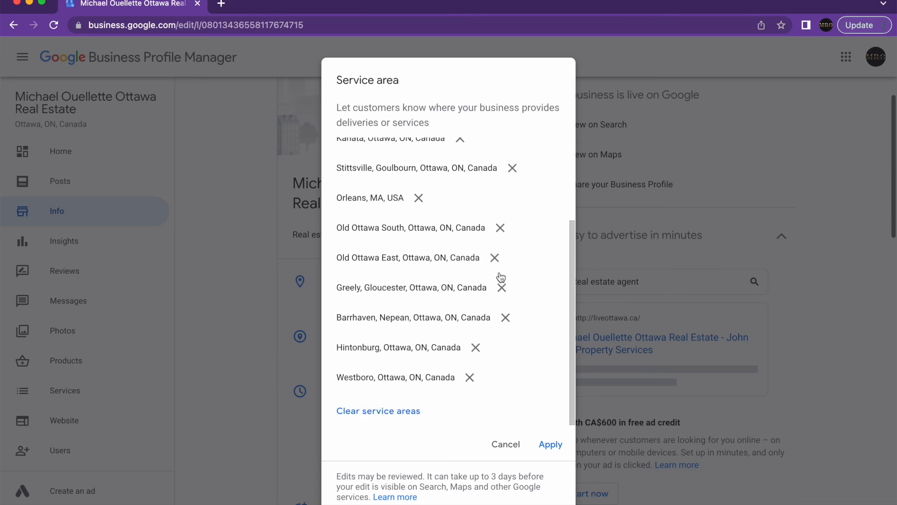
pyautogui.scroll(5, 500, 277)
pyautogui.write('roc')
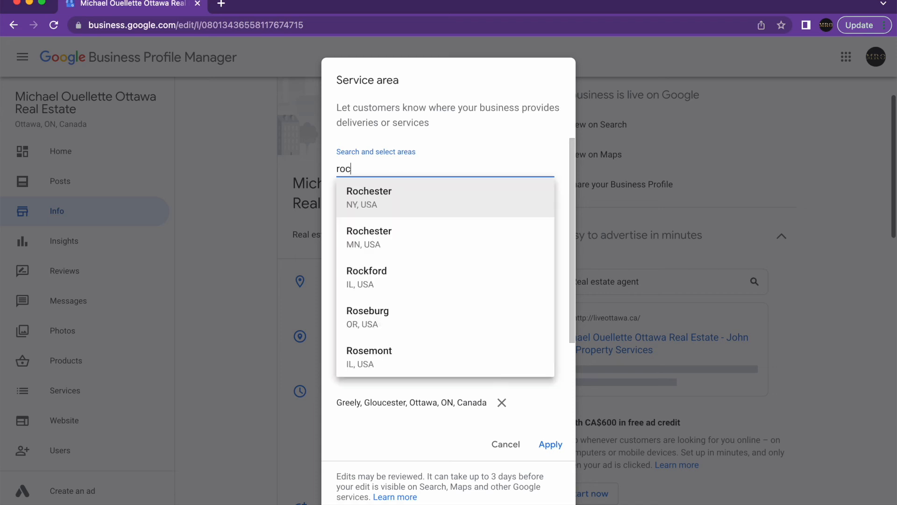
pyautogui.write('kliff')
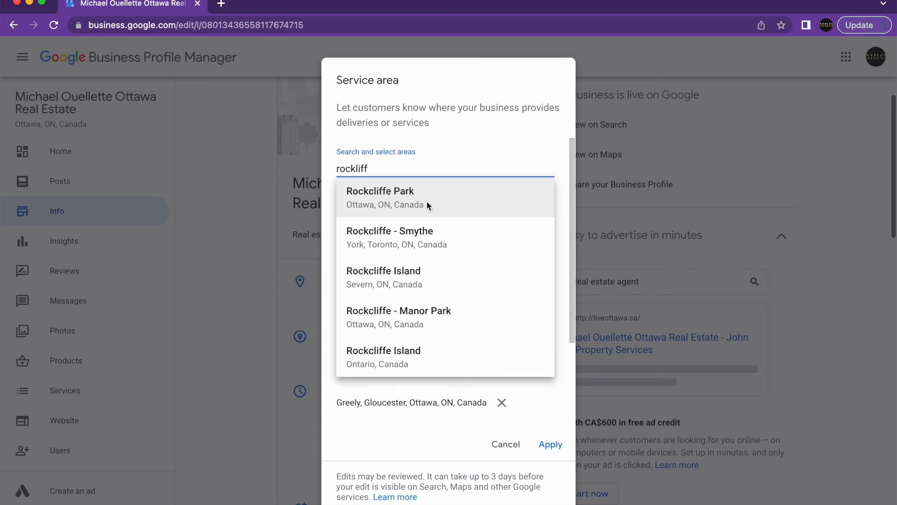
pyautogui.click(426, 205)
# Add Vanier, Ottawa, ON, Canada to the service areas, check the list and apply the changes.
pyautogui.write('vi')
pyautogui.press('BackSpace')
pyautogui.write('anier')
pyautogui.click(420, 206)
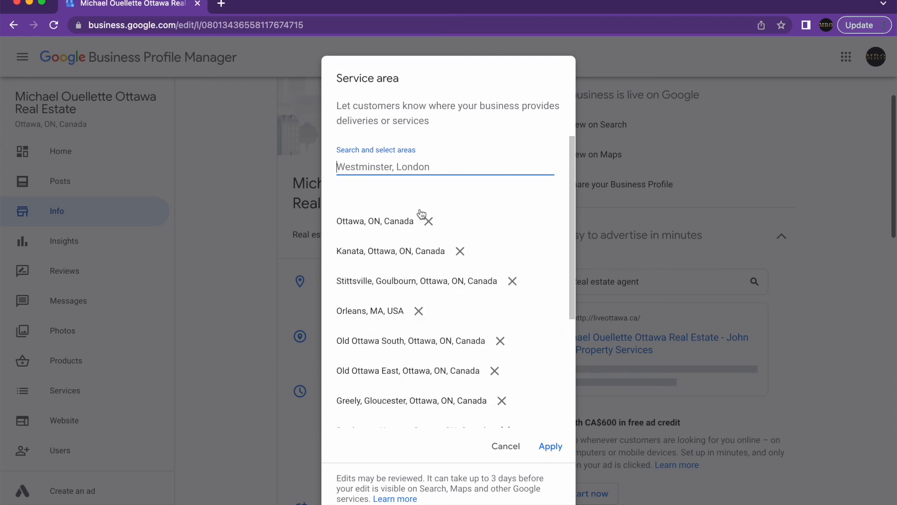
pyautogui.scroll(-5, 460, 269)
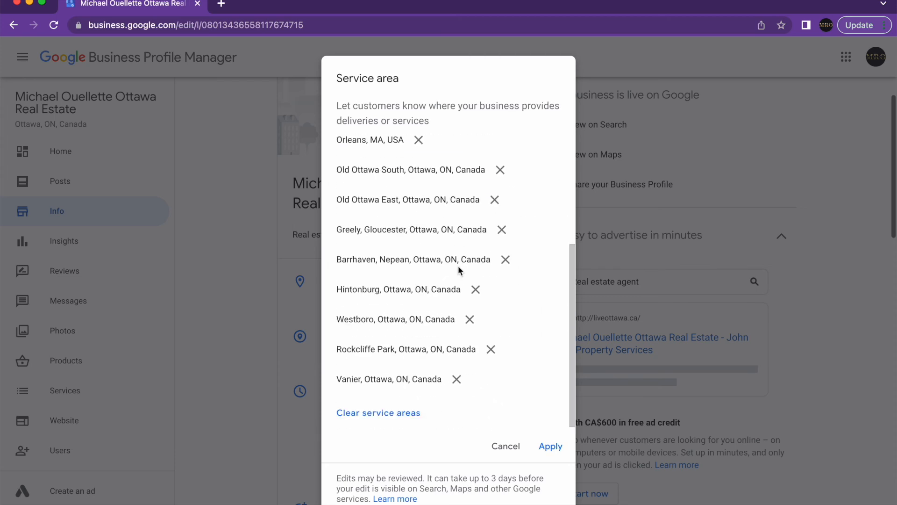
pyautogui.click(550, 447)
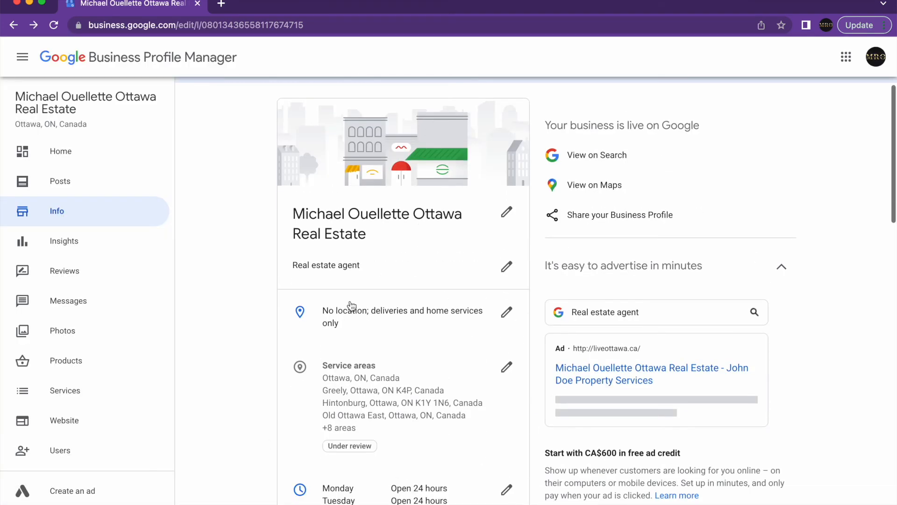
# Review the profile's business information, including hours, contact details, appointment links, products and services.
pyautogui.scroll(-5, 528, 386)
pyautogui.scroll(-2, 529, 385)
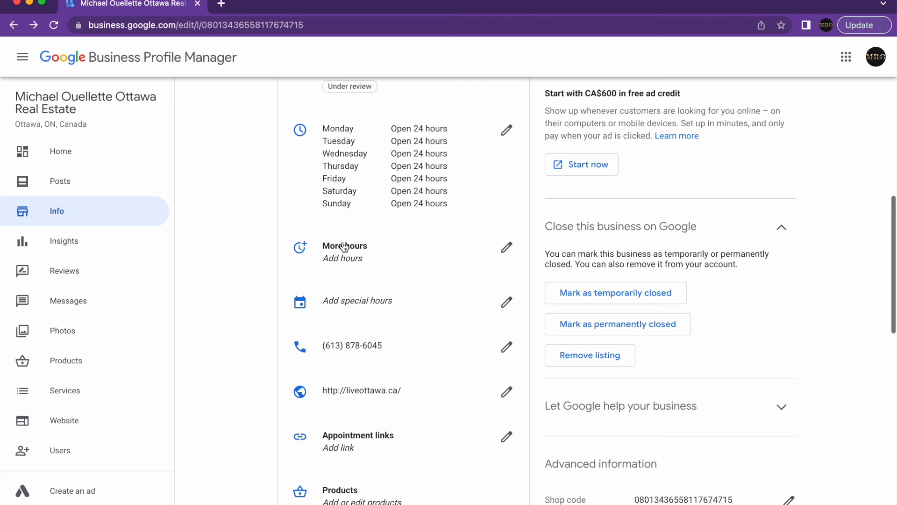
pyautogui.scroll(-1, 450, 345)
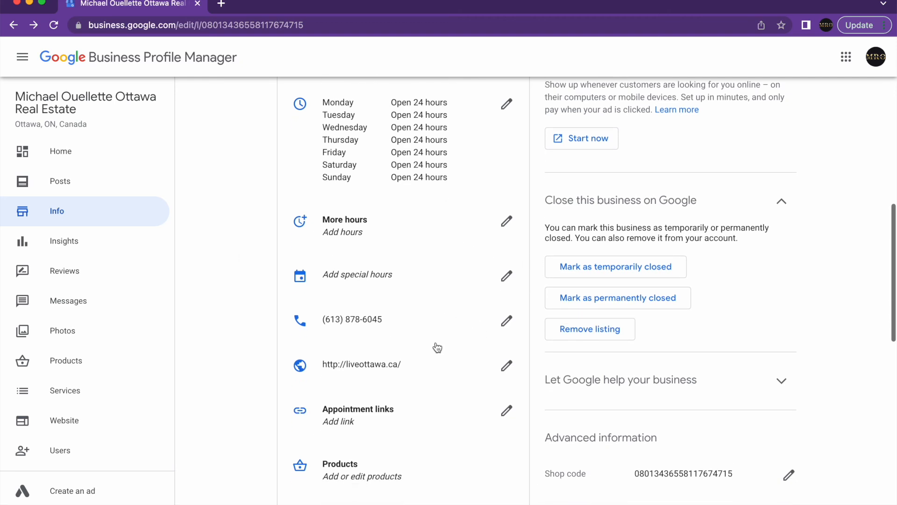
pyautogui.scroll(-4, 407, 369)
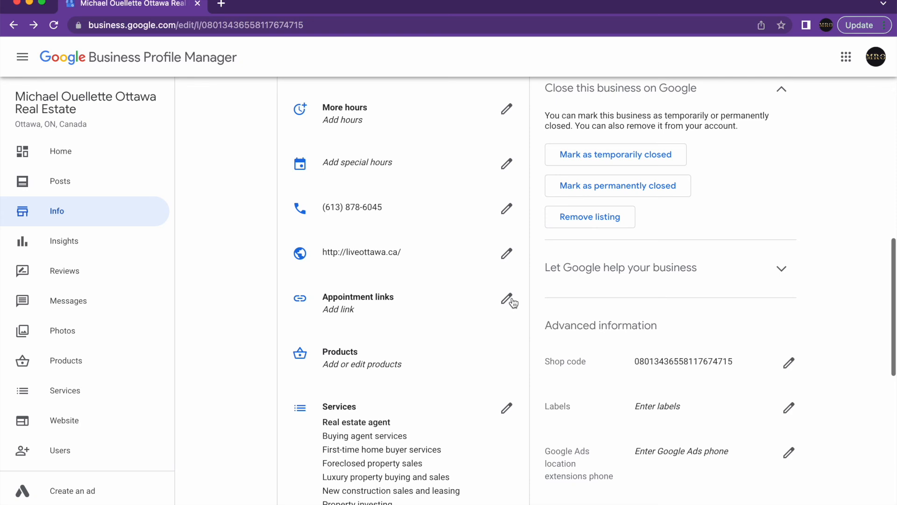
pyautogui.scroll(-5, 536, 340)
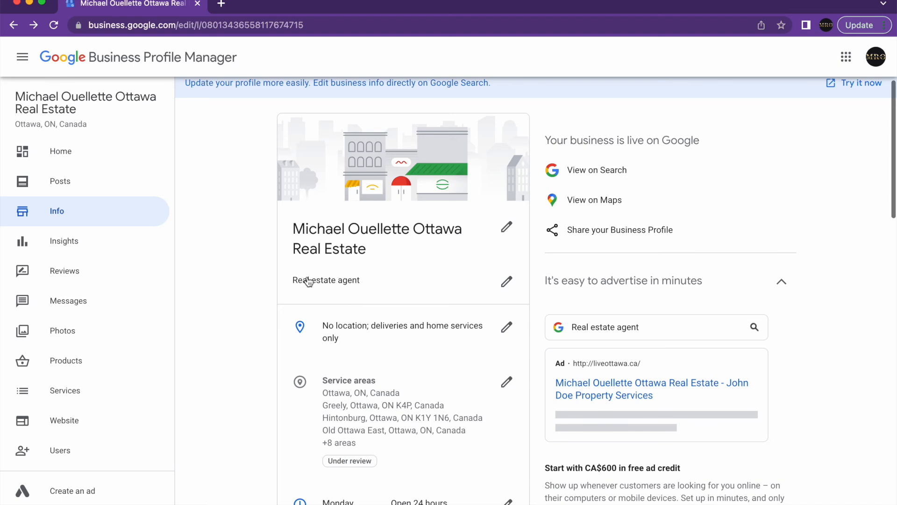
# Examine the Insights reports on customer searches, views and customer actions, and return to the profile's home dashboard.
pyautogui.click(52, 239)
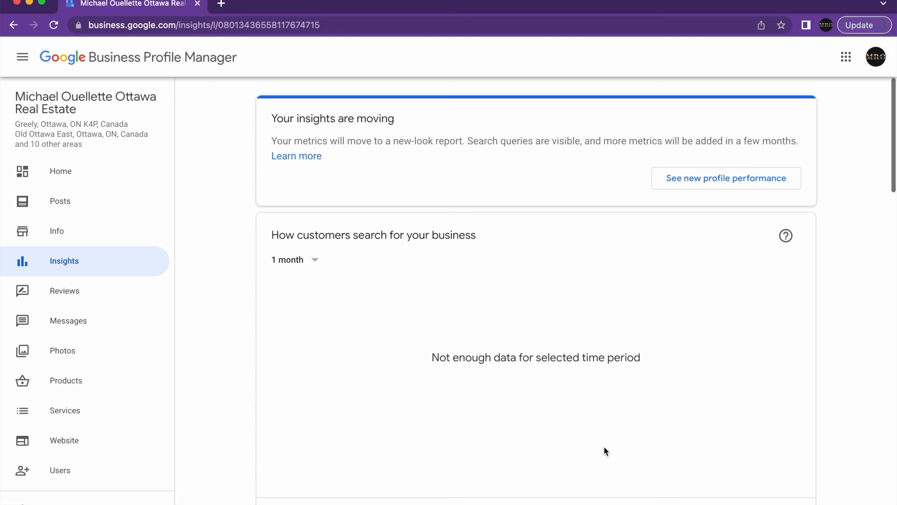
pyautogui.scroll(-7, 604, 449)
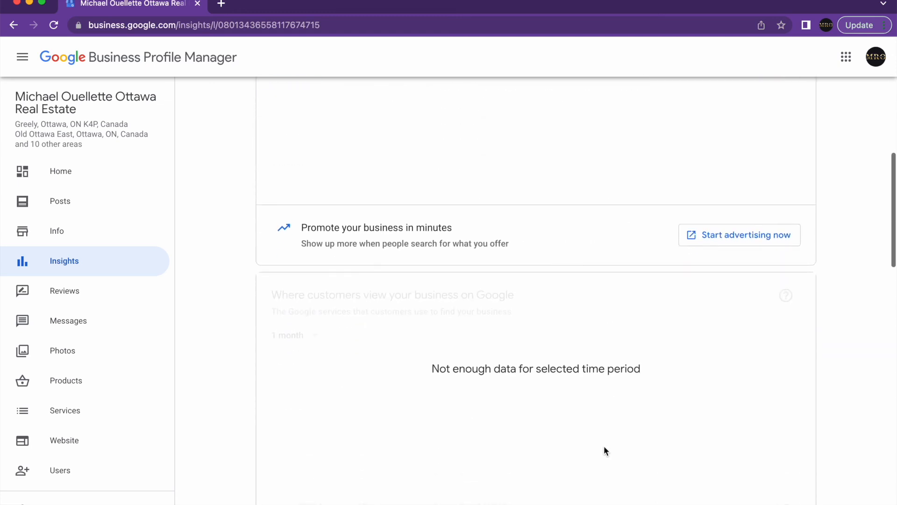
pyautogui.scroll(-5, 604, 449)
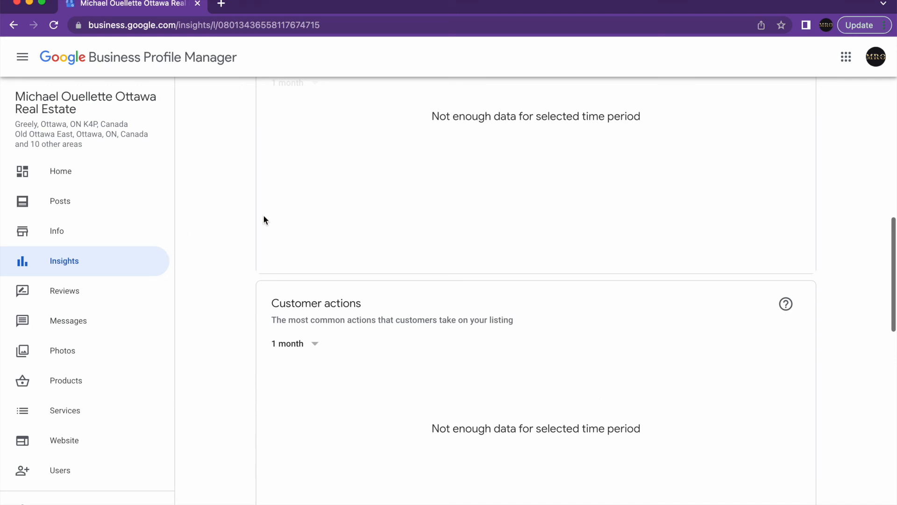
pyautogui.click(61, 171)
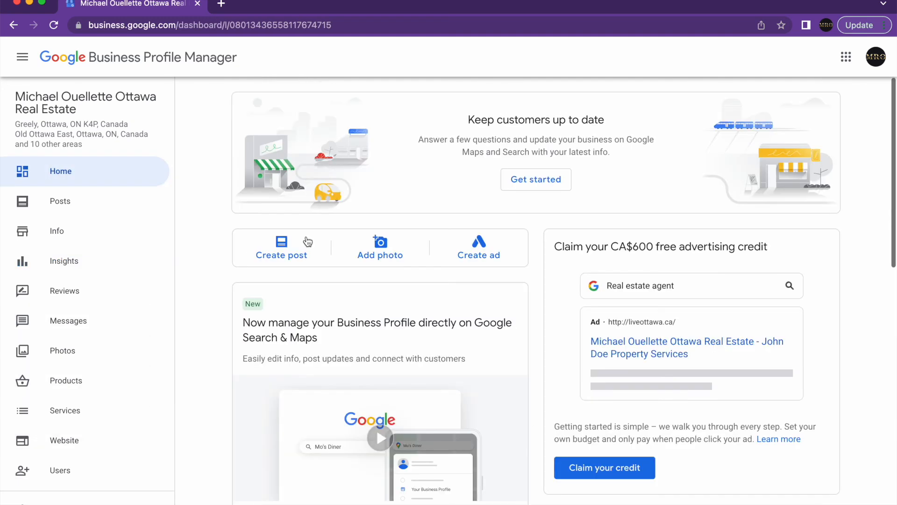